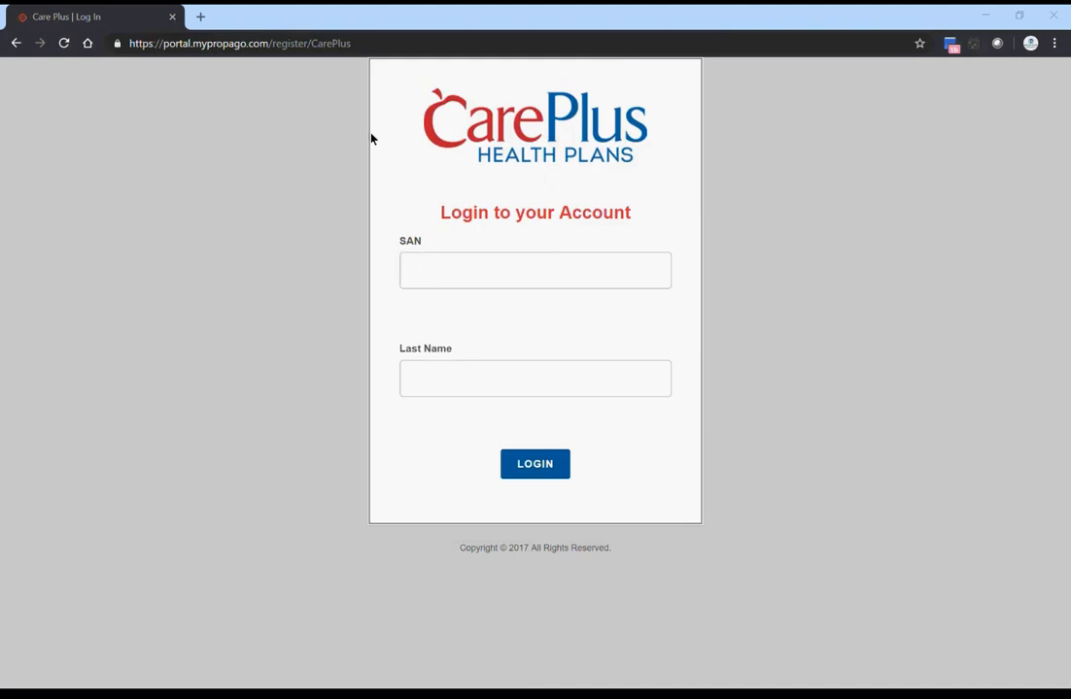
- Go to carepluskits.com to open the CarePlus account login page
{"action": "left_click_drag", "start_coordinate": [375, 46], "coordinate": [117, 53]}
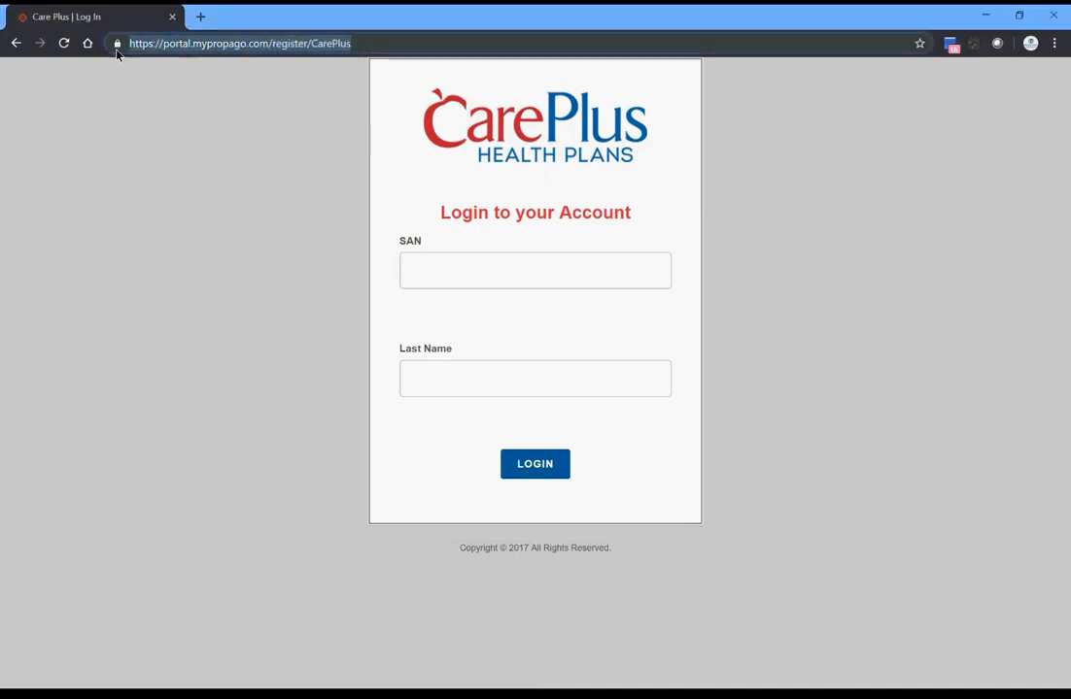
{"action": "type", "text": "careplus"}
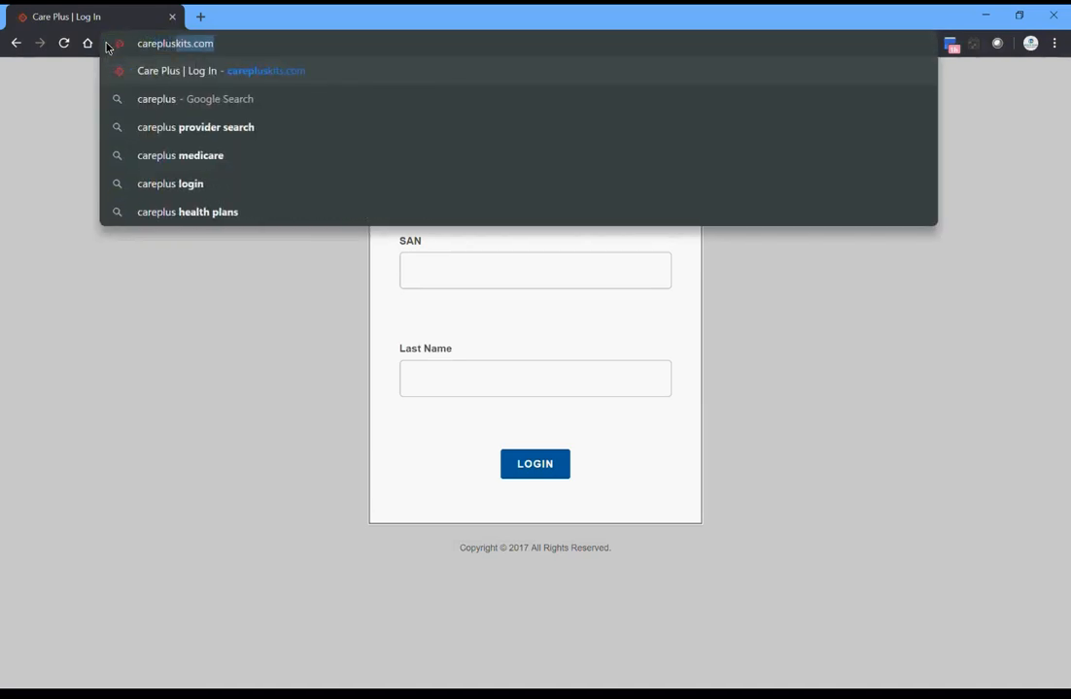
{"action": "key", "text": "Return"}
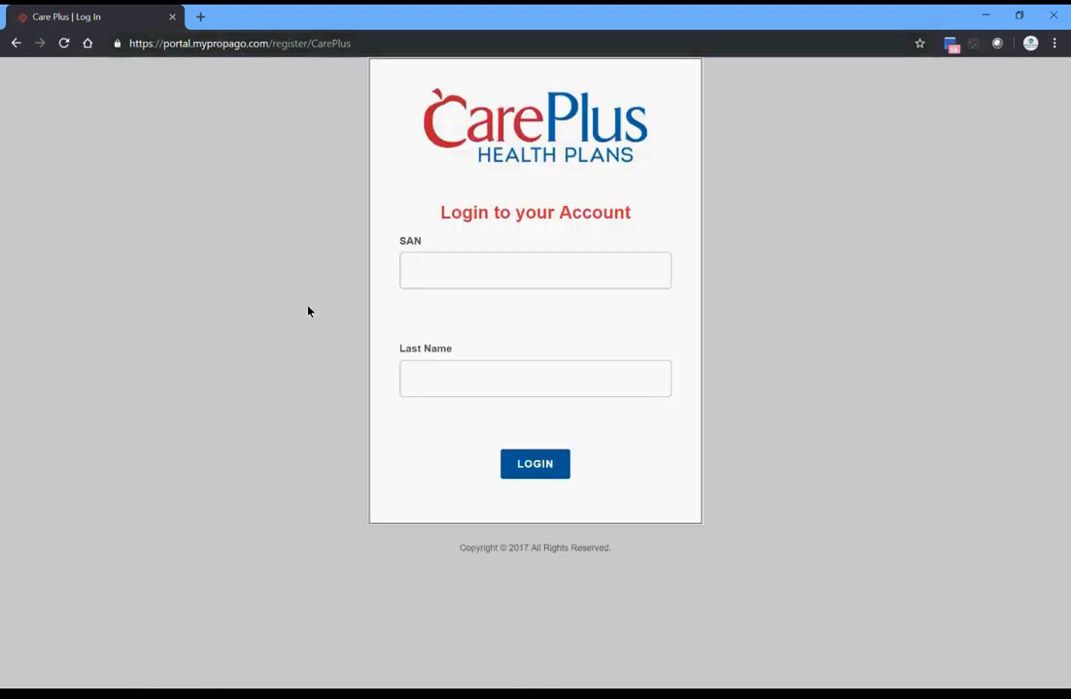
- Log in to the CarePlus portal with the agent's SAN and last name
{"action": "left_click", "coordinate": [516, 278]}
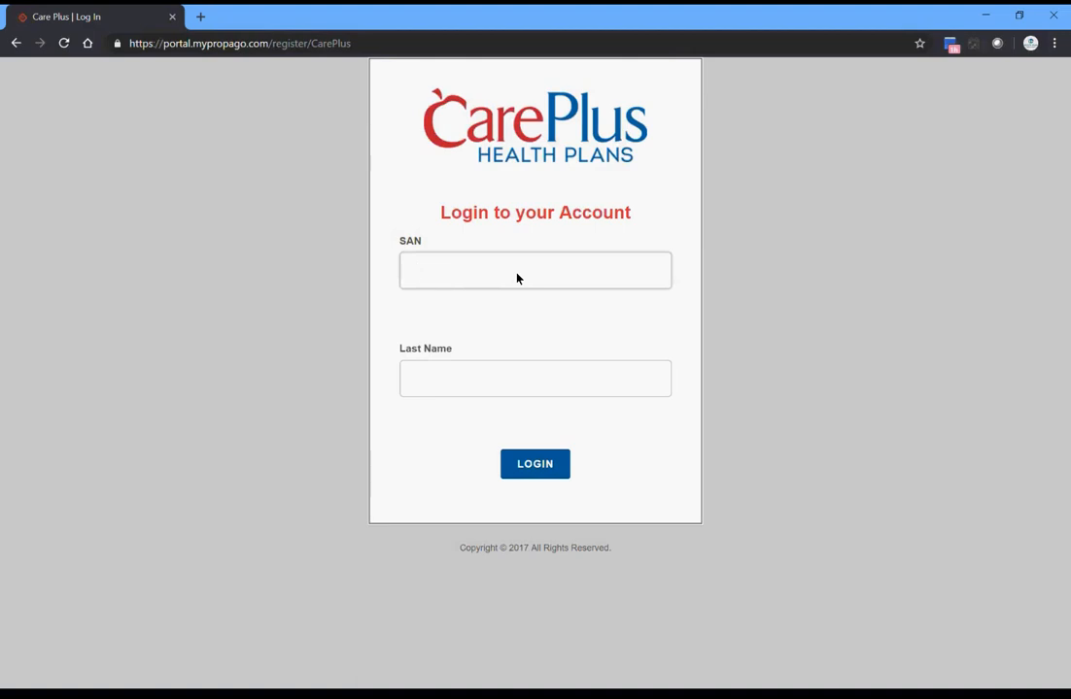
{"action": "left_click", "coordinate": [494, 389]}
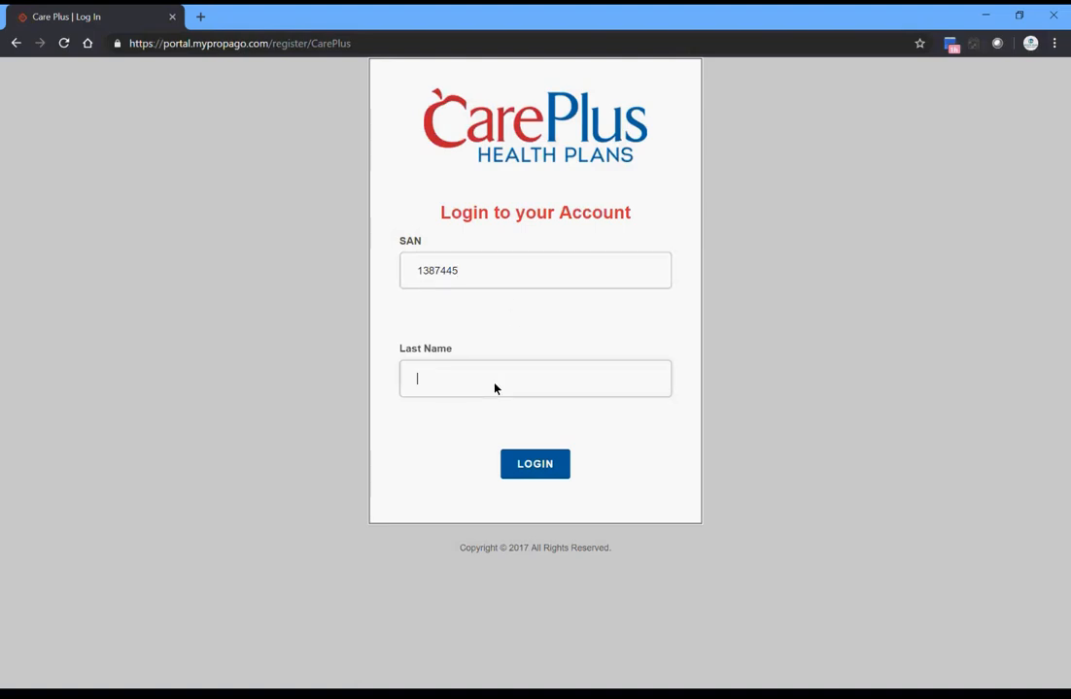
{"action": "type", "text": "Jacobs"}
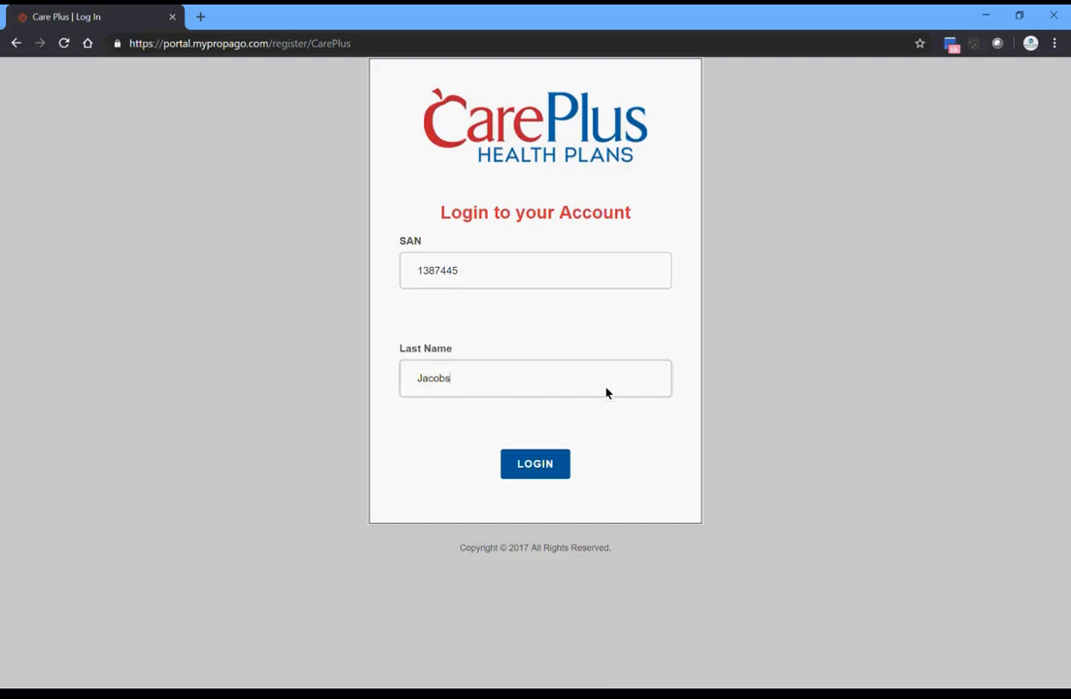
{"action": "left_click", "coordinate": [540, 468]}
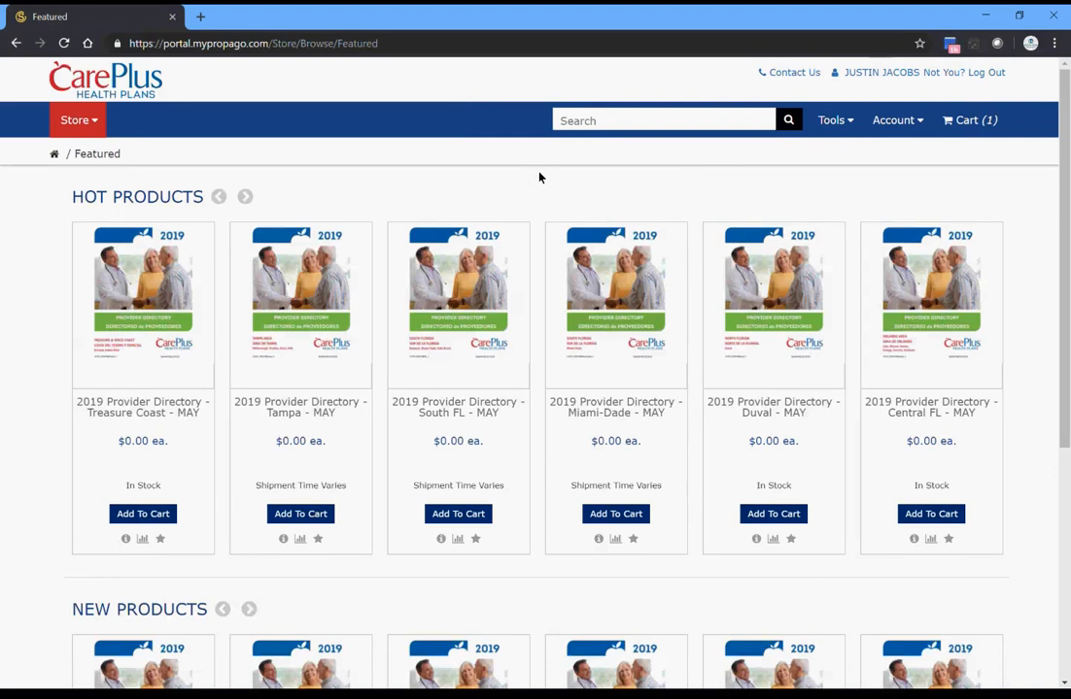
{"action": "left_click", "coordinate": [831, 119]}
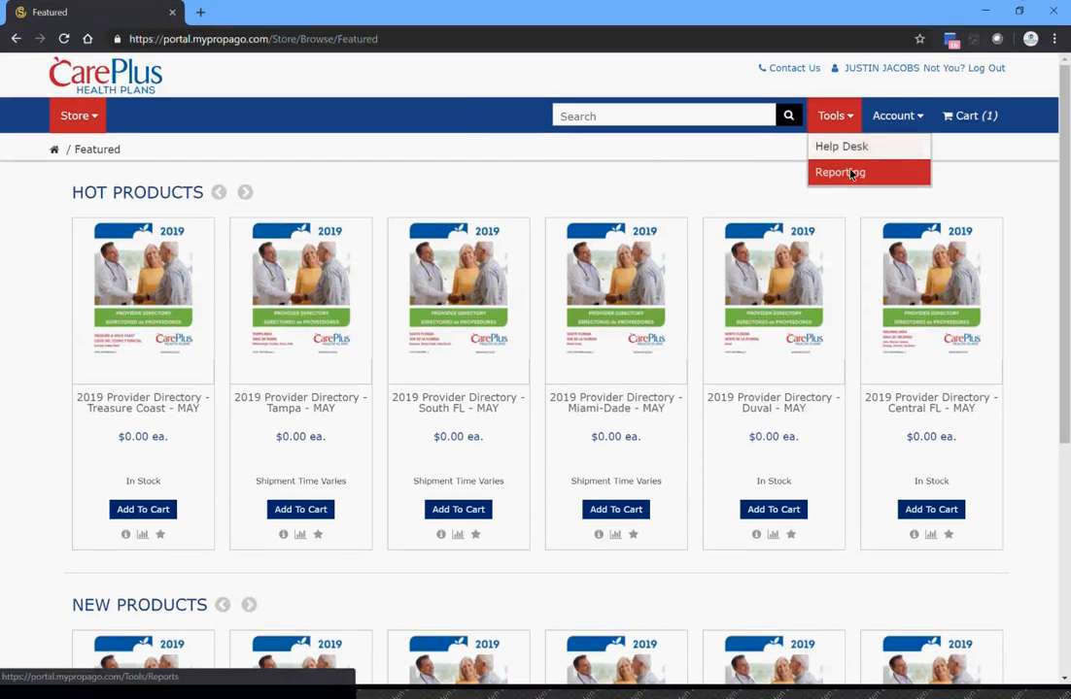
{"action": "left_click", "coordinate": [919, 122]}
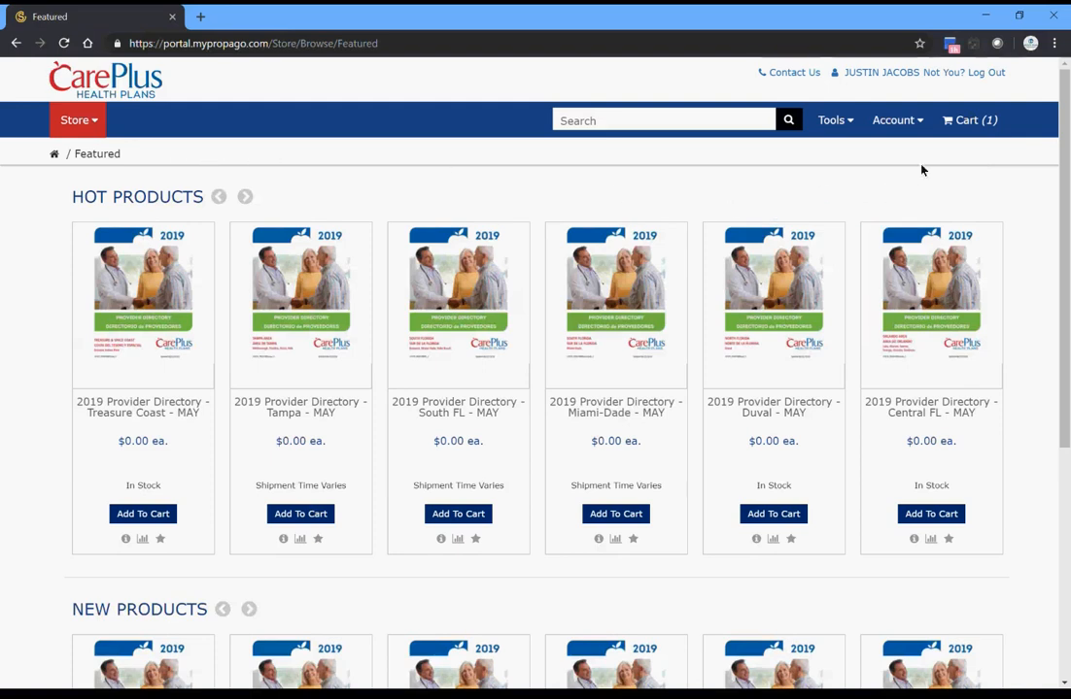
- Clear all items from the shopping cart and return to the store's Featured page
{"action": "left_click", "coordinate": [968, 118]}
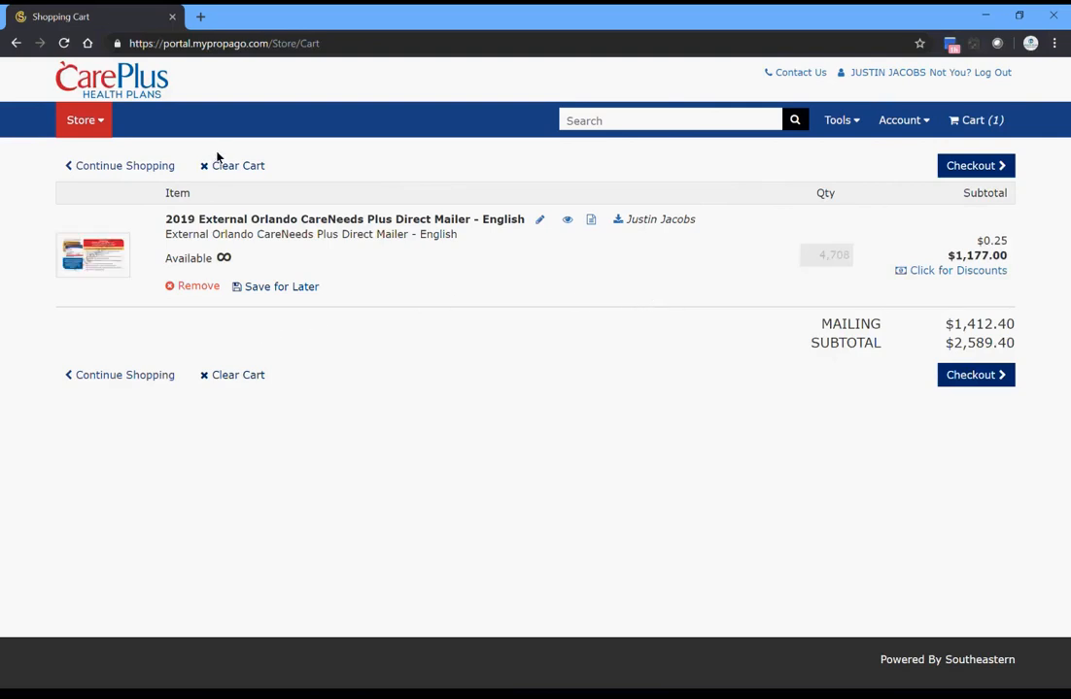
{"action": "left_click", "coordinate": [243, 375]}
{"action": "left_click", "coordinate": [536, 441]}
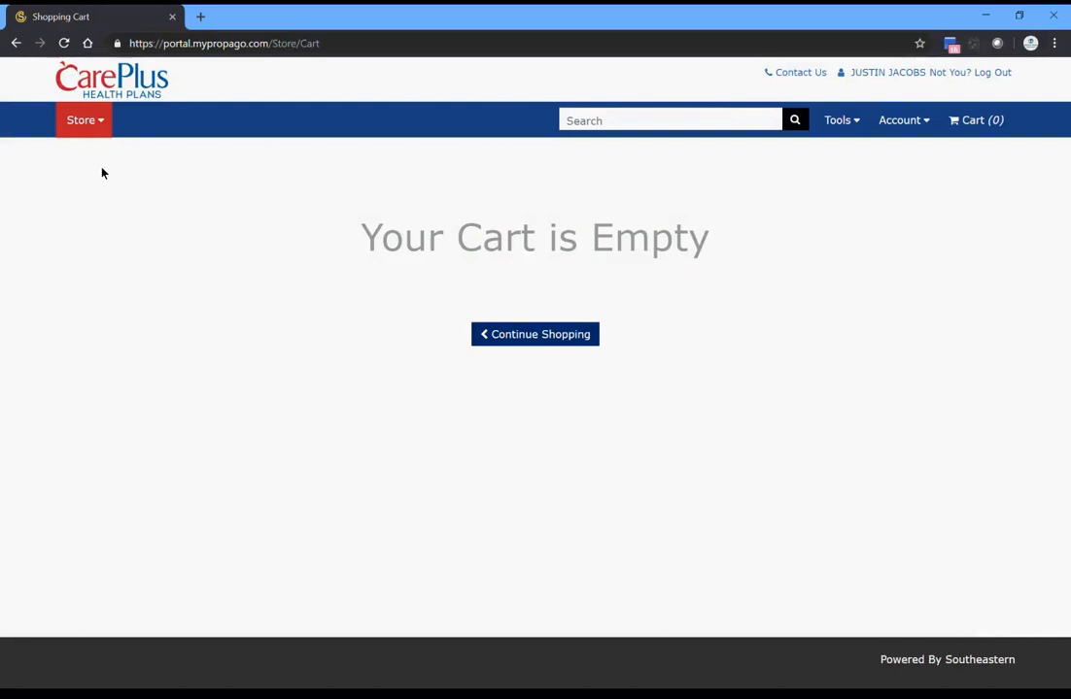
{"action": "left_click", "coordinate": [120, 86]}
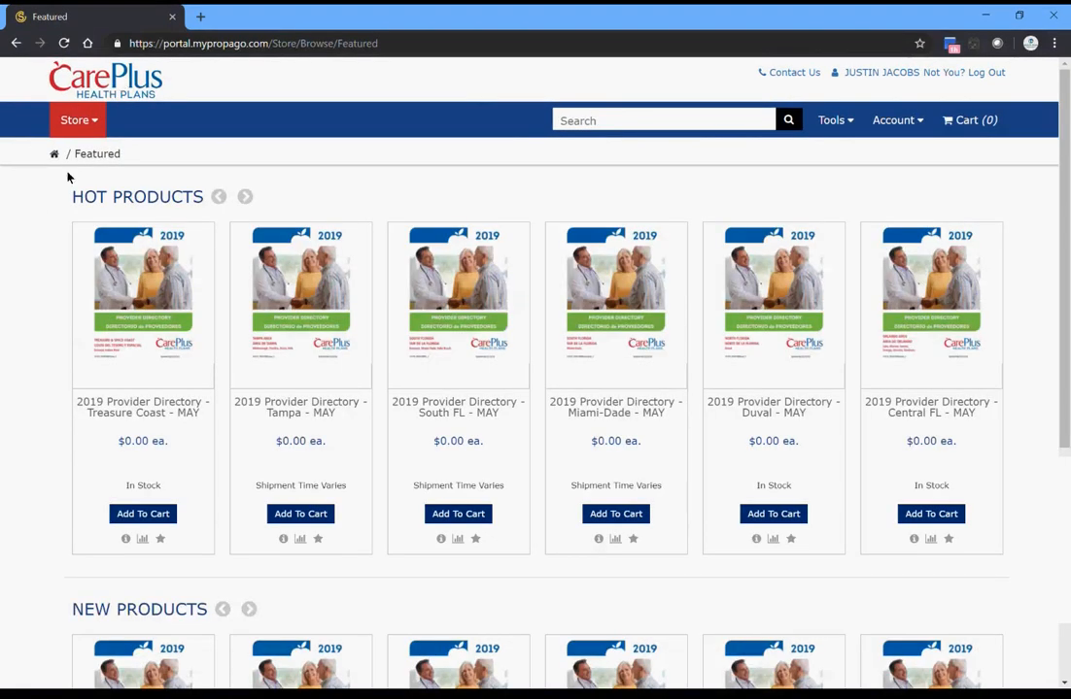
- Look through the 2019 Enrollment Material categories by region, including the Orlando kits and loose items
{"action": "left_click", "coordinate": [93, 120]}
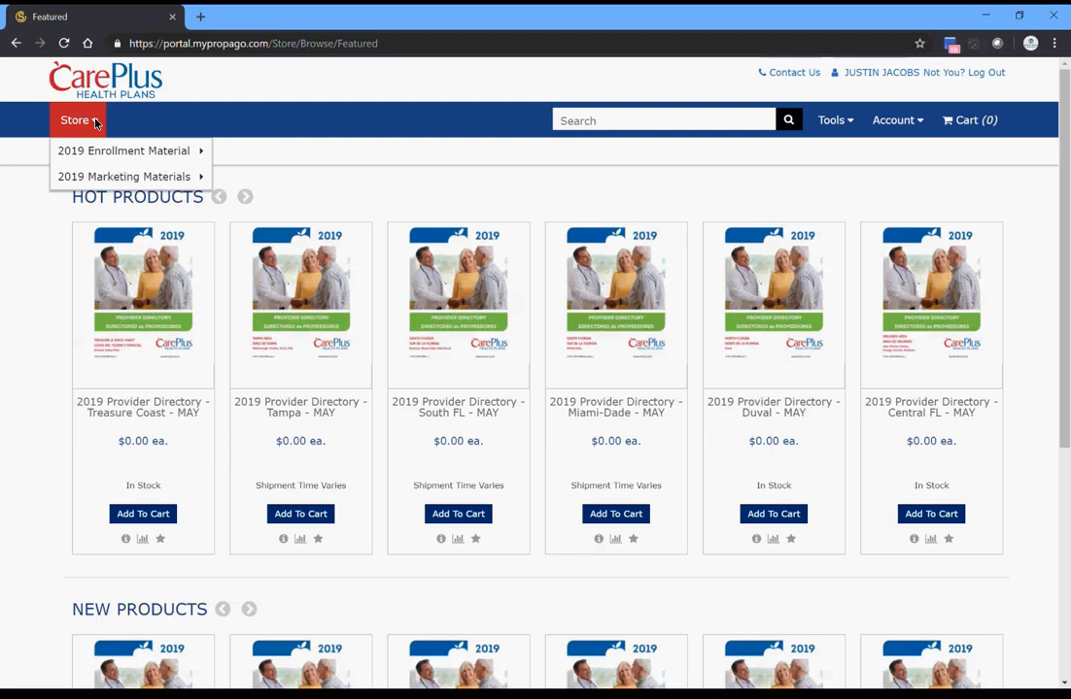
{"action": "mouse_move", "coordinate": [123, 151]}
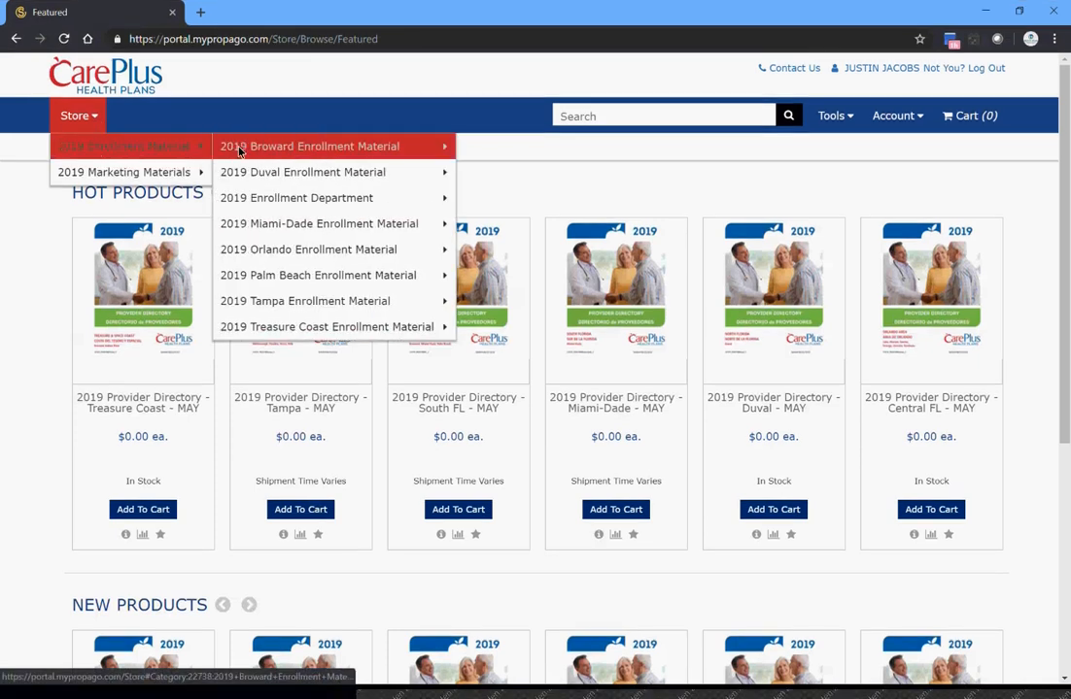
{"action": "mouse_move", "coordinate": [273, 149]}
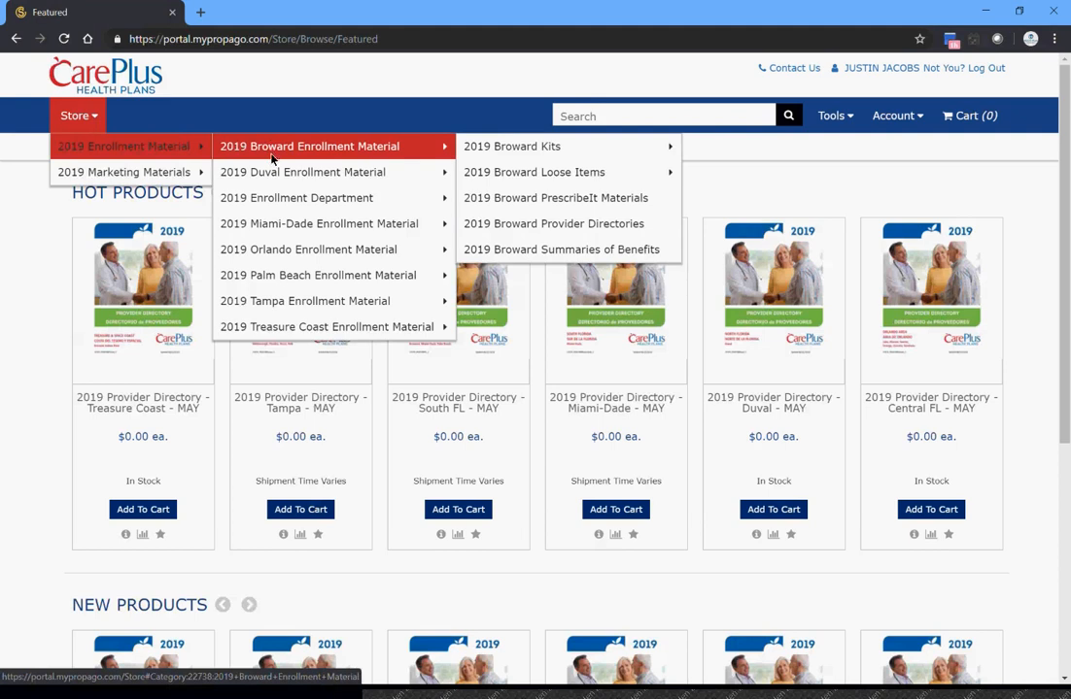
{"action": "mouse_move", "coordinate": [277, 255]}
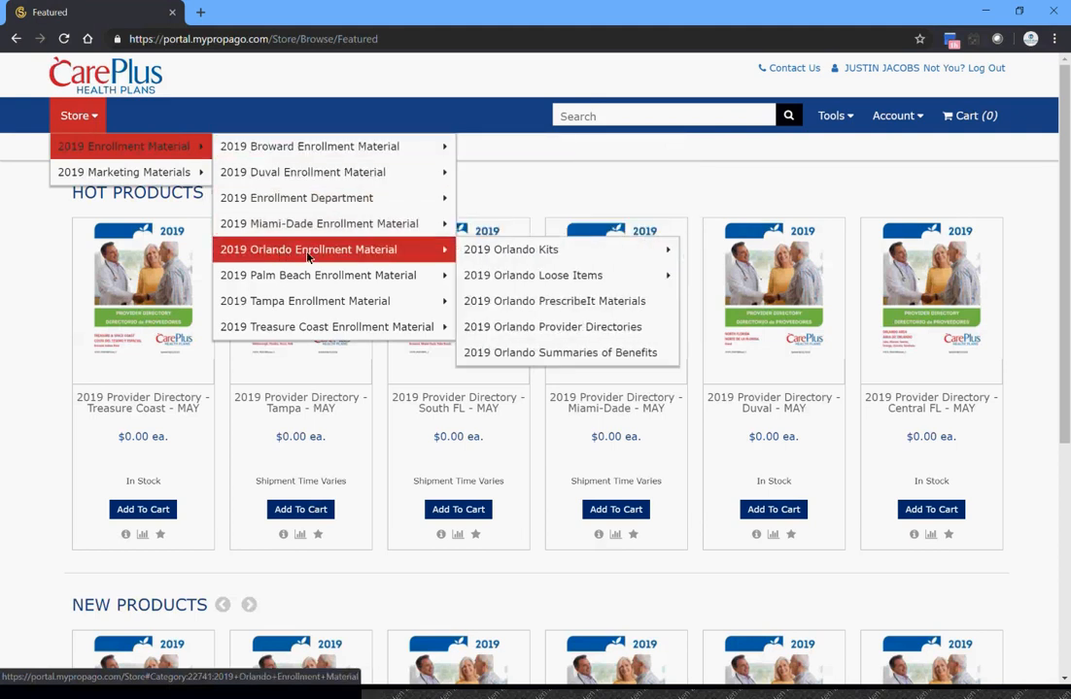
{"action": "mouse_move", "coordinate": [513, 261]}
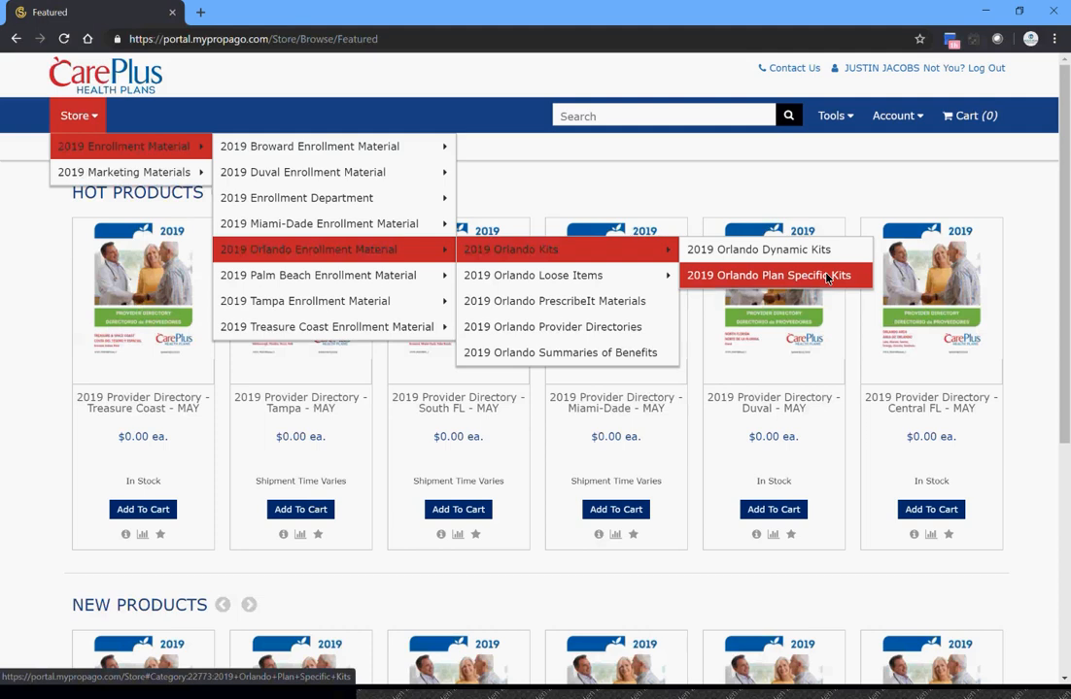
{"action": "mouse_move", "coordinate": [605, 277]}
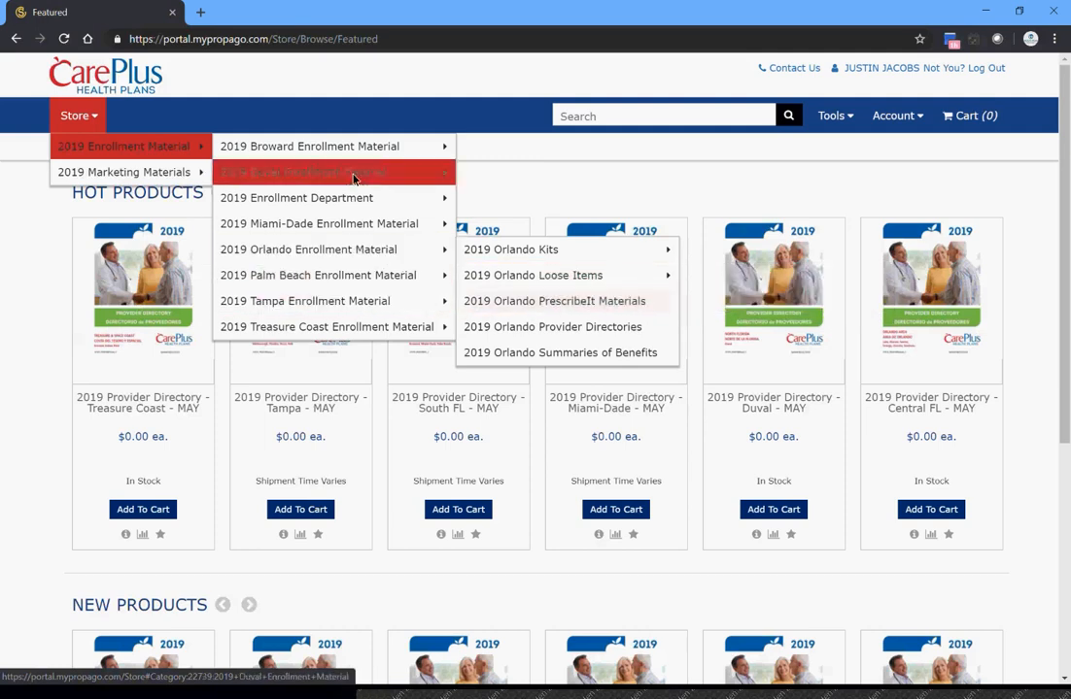
{"action": "mouse_move", "coordinate": [329, 324]}
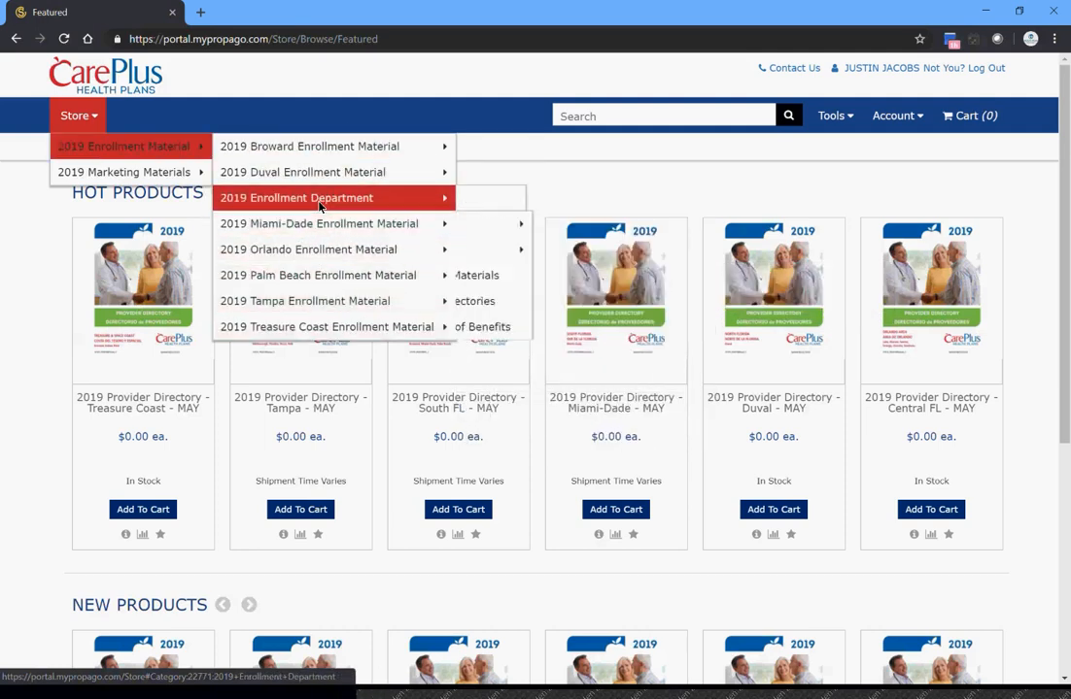
{"action": "mouse_move", "coordinate": [229, 143]}
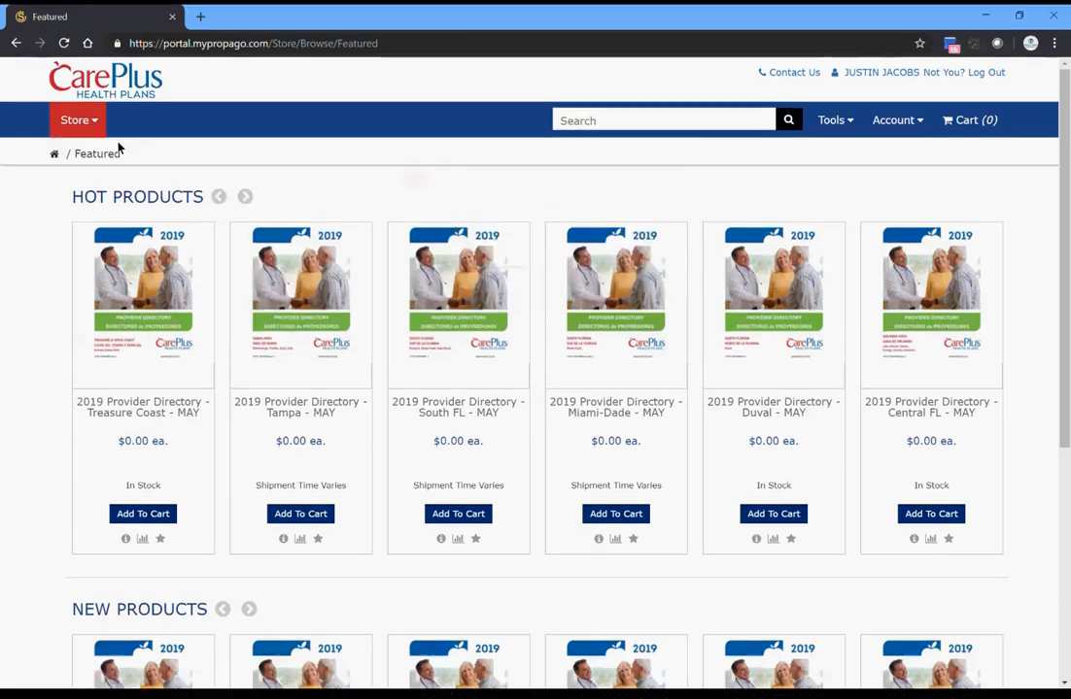
{"action": "mouse_move", "coordinate": [96, 124]}
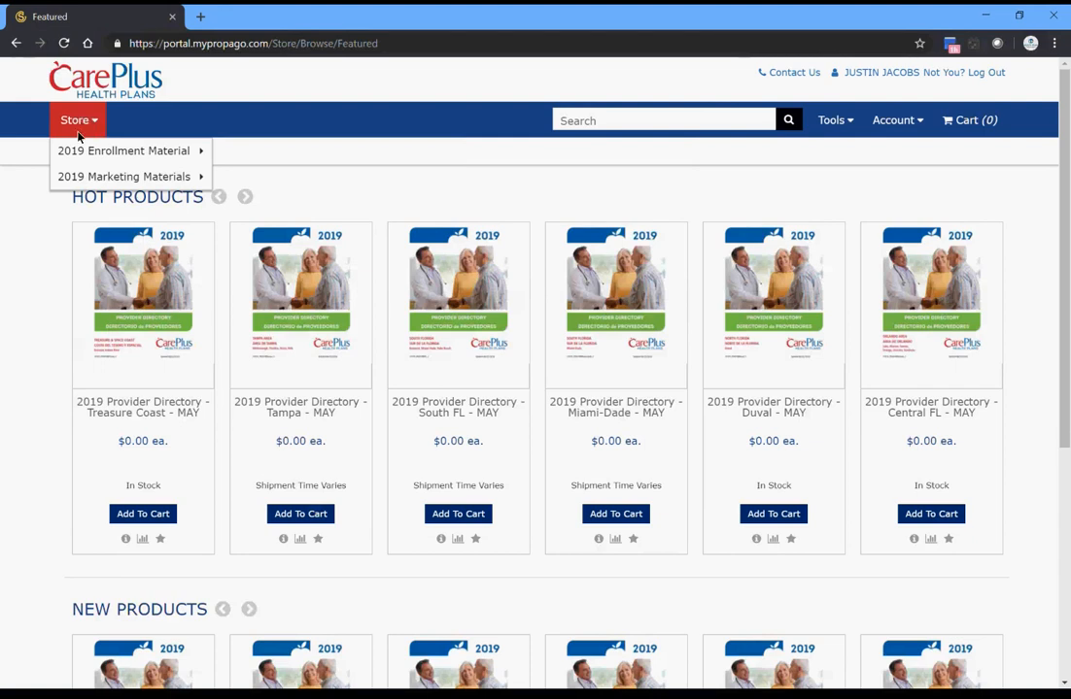
- Open the 2019 Orlando - External Agent Direct Mail category within the 2019 Marketing Materials for external agents in Orlando
{"action": "mouse_move", "coordinate": [97, 180]}
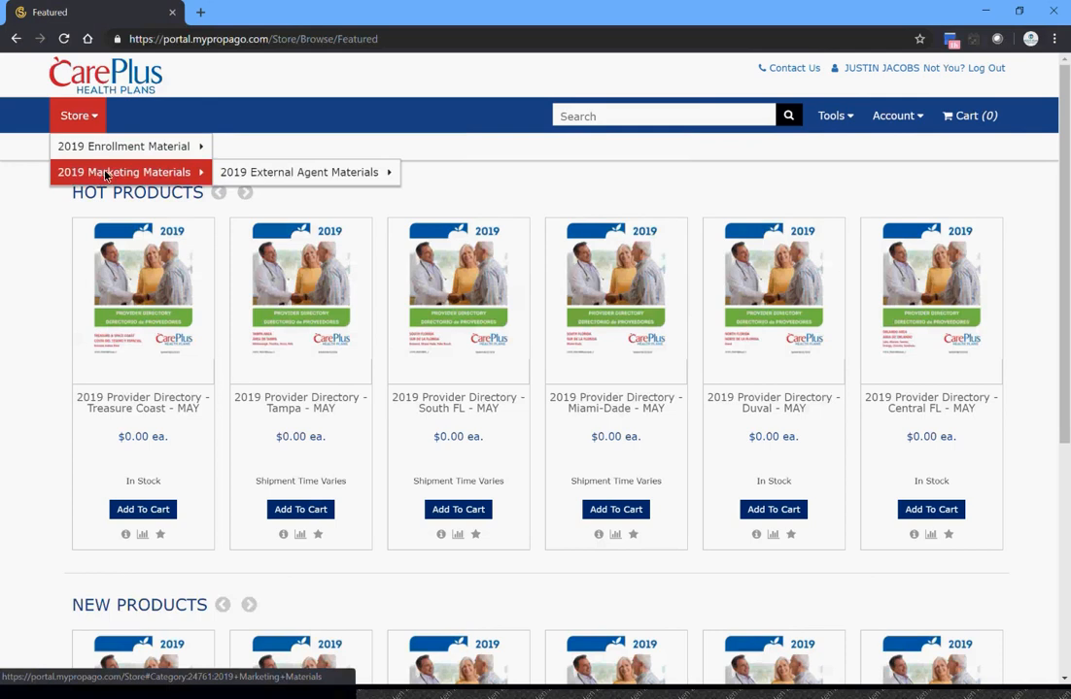
{"action": "mouse_move", "coordinate": [270, 174]}
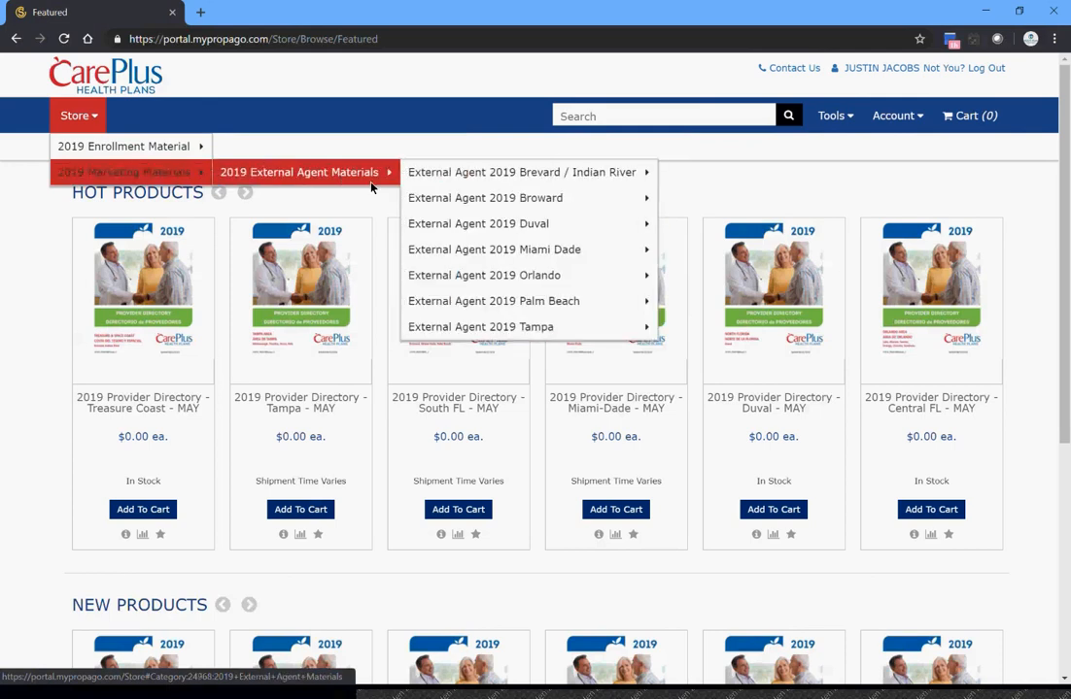
{"action": "mouse_move", "coordinate": [502, 179]}
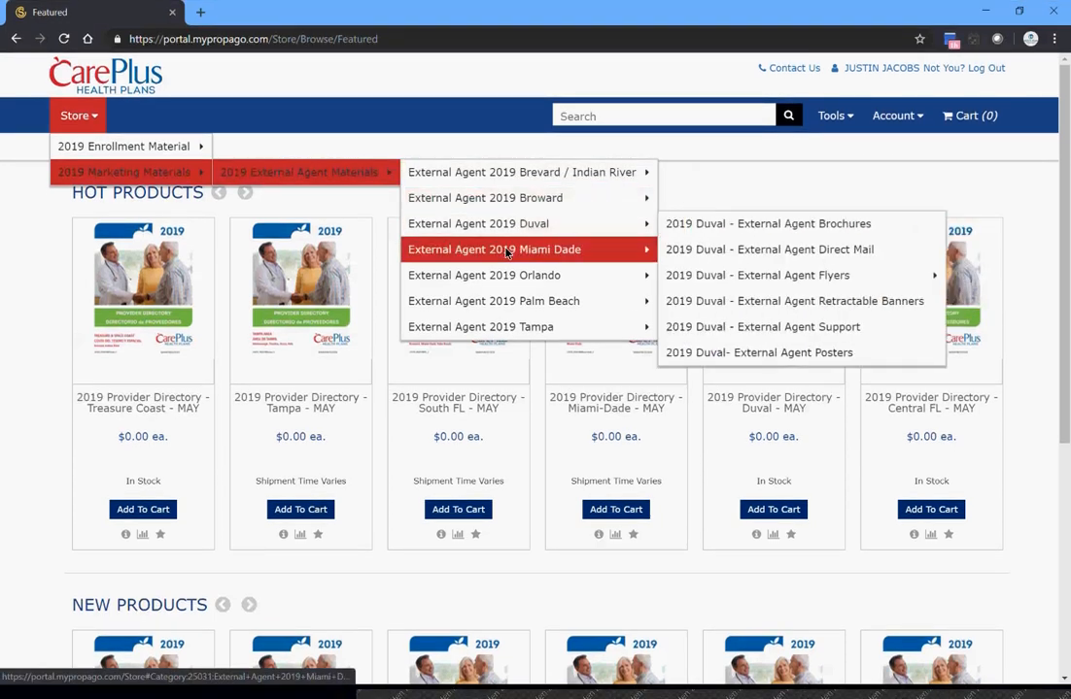
{"action": "mouse_move", "coordinate": [505, 252]}
{"action": "mouse_move", "coordinate": [508, 281]}
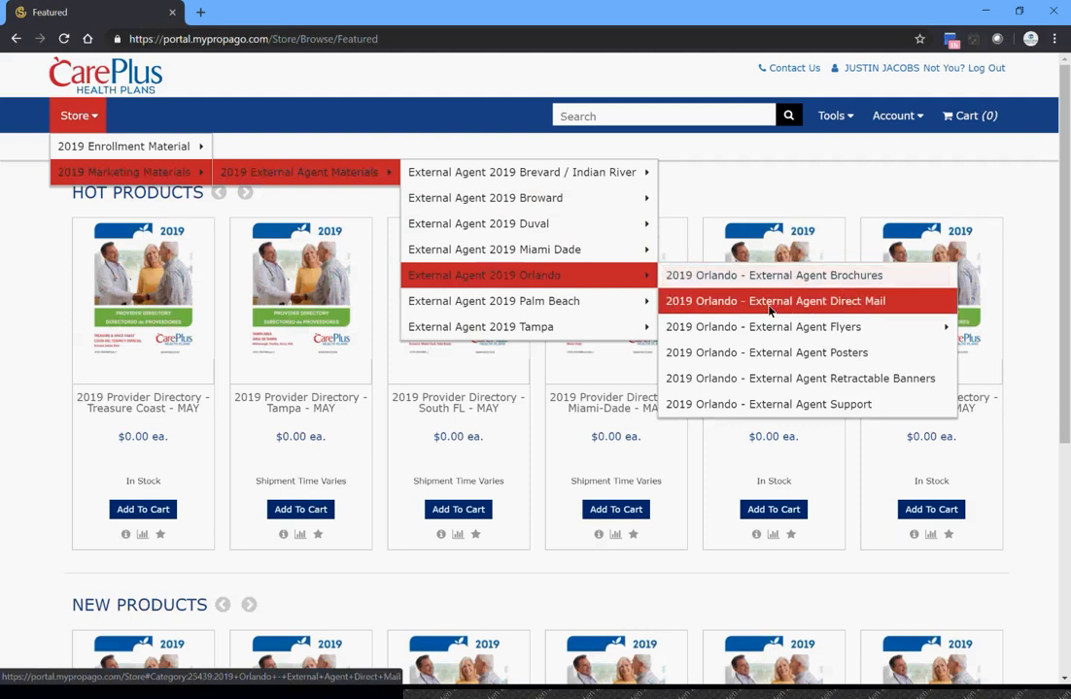
{"action": "mouse_move", "coordinate": [763, 331]}
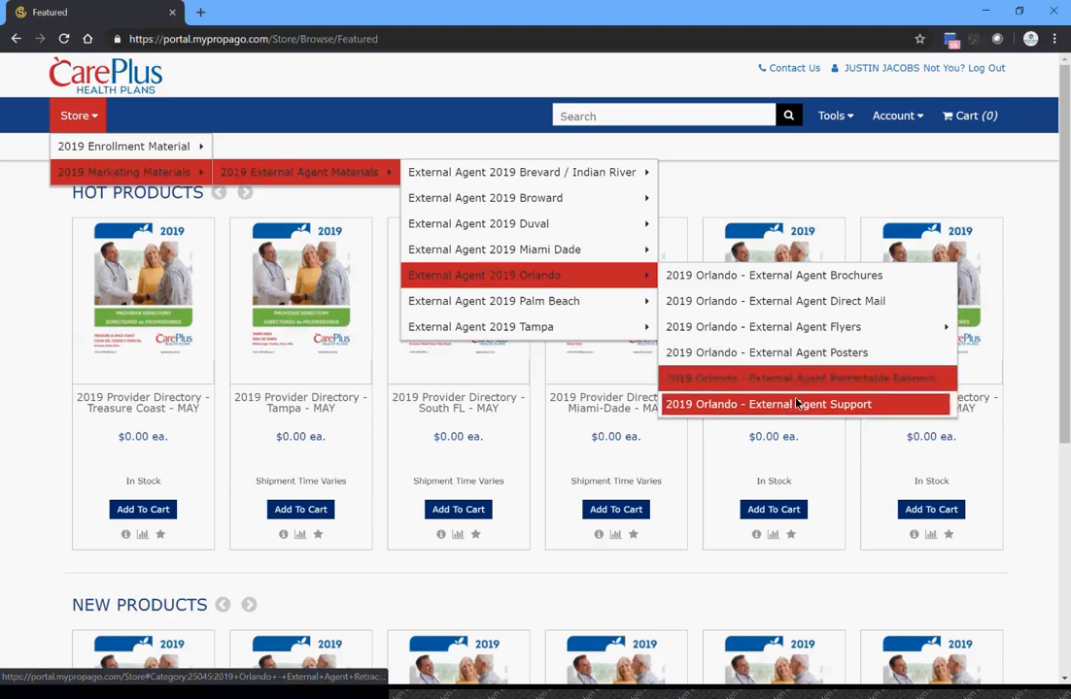
{"action": "left_click", "coordinate": [795, 303]}
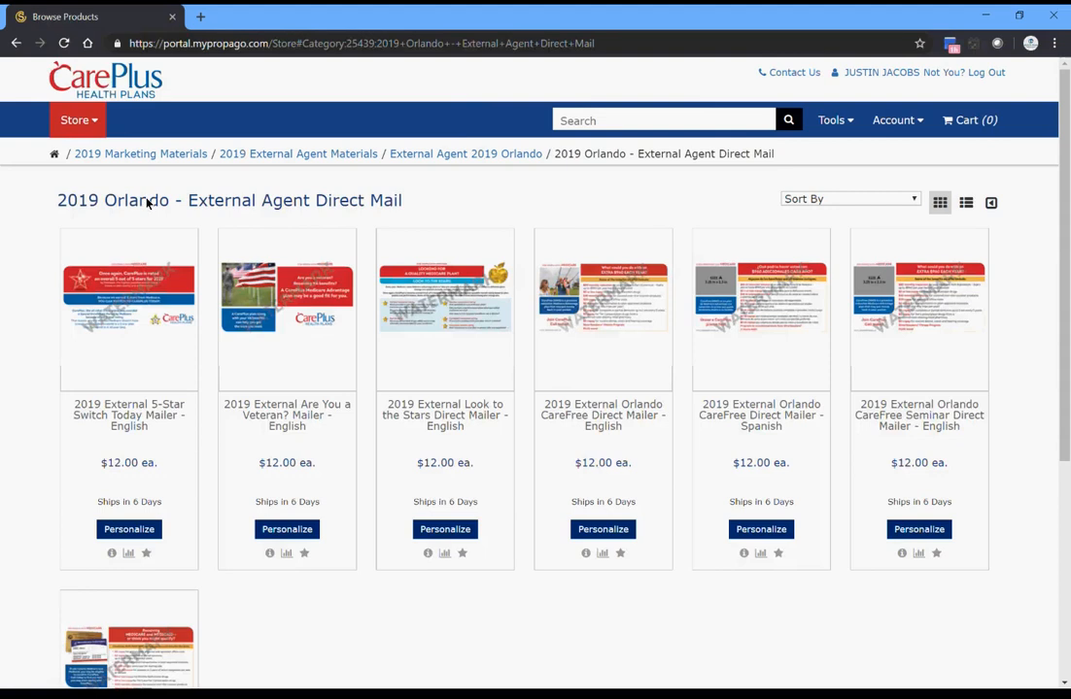
- Open the product details of the 2019 External Orlando CareNeeds Plus Direct Mailer - English
{"action": "left_click_drag", "start_coordinate": [60, 202], "coordinate": [105, 208]}
{"action": "left_click", "coordinate": [425, 210]}
{"action": "scroll", "coordinate": [211, 338], "scroll_direction": "down", "scroll_amount": 1}
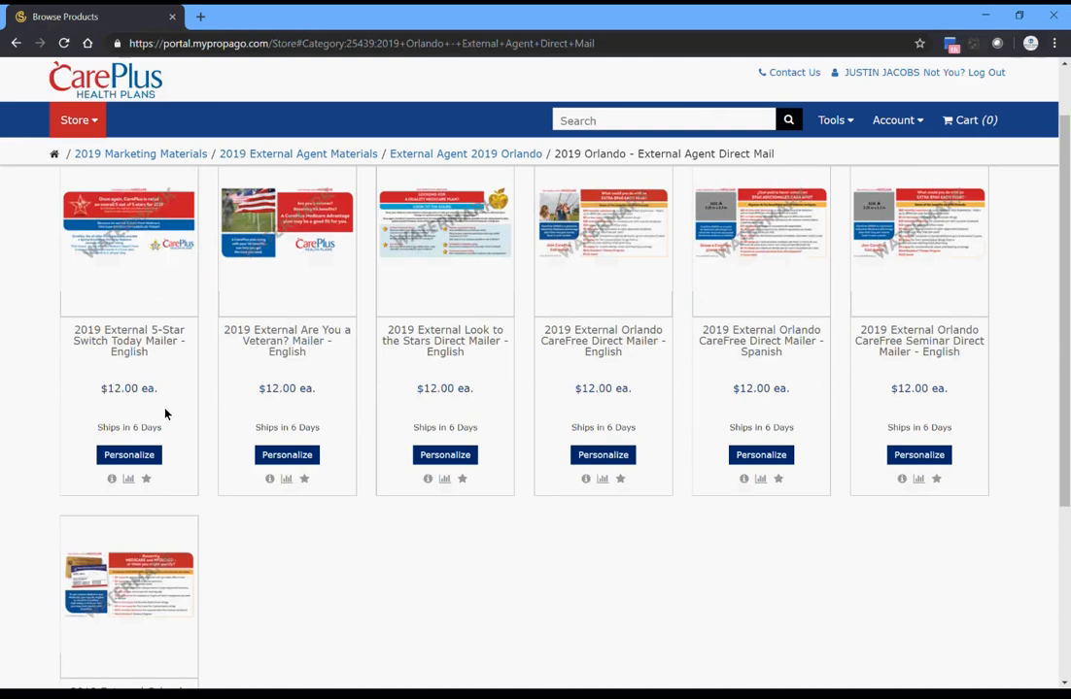
{"action": "mouse_move", "coordinate": [111, 594]}
{"action": "left_click", "coordinate": [128, 577]}
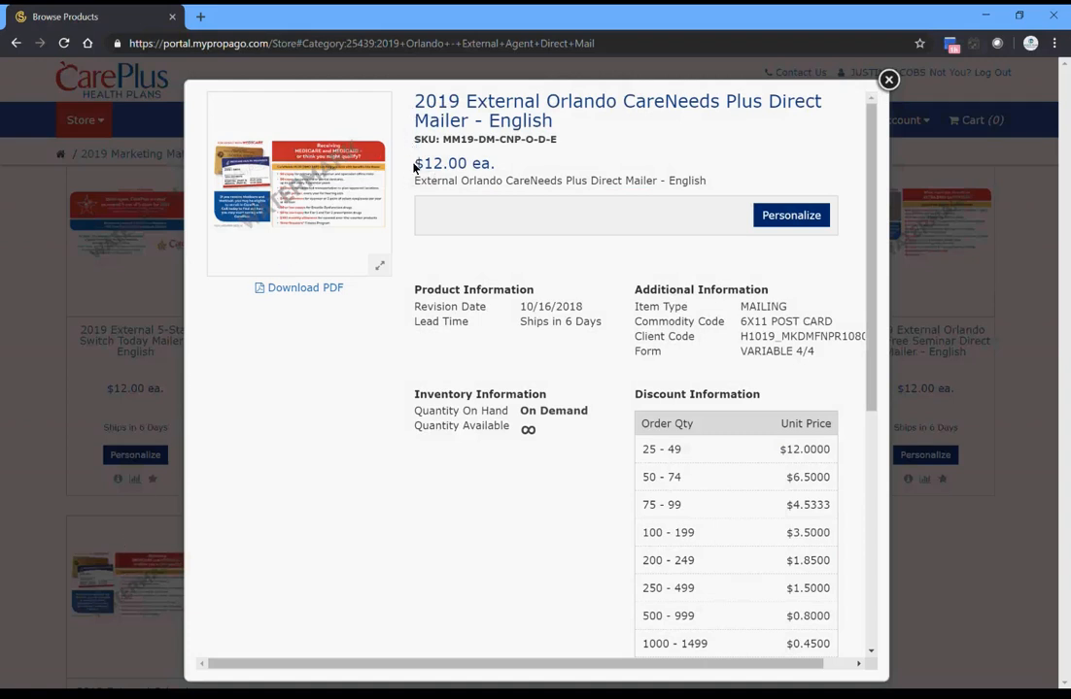
- Review the mailer's unit price, lowest order quantity tier and postcard size, and view its artwork enlarged
{"action": "left_click_drag", "start_coordinate": [416, 165], "coordinate": [458, 170]}
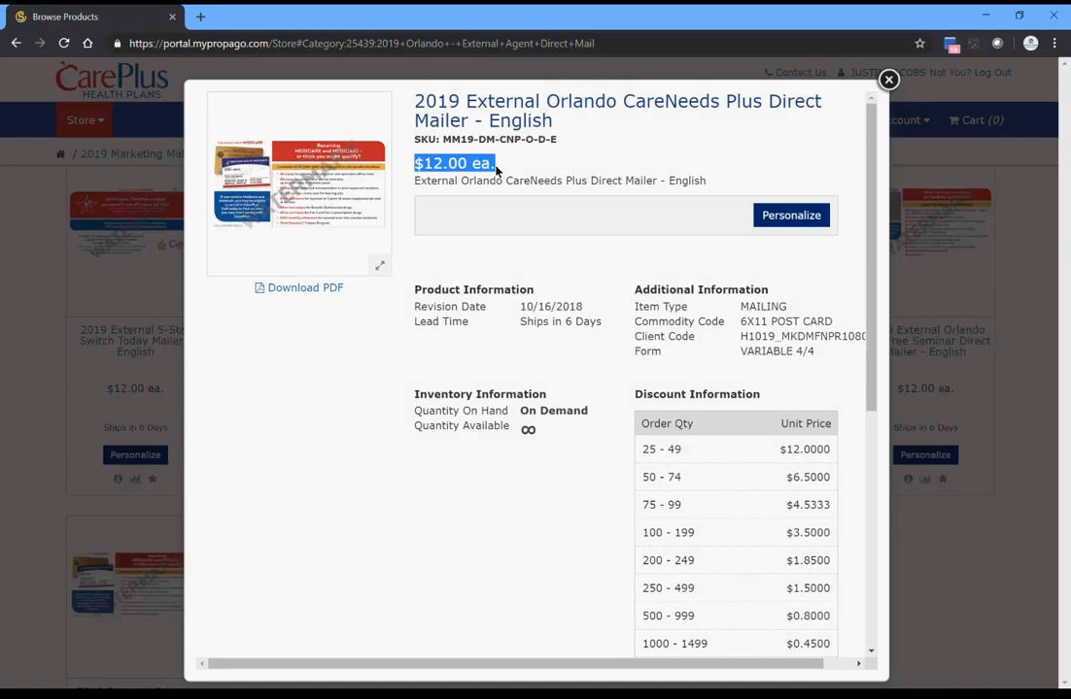
{"action": "left_click_drag", "start_coordinate": [643, 455], "coordinate": [677, 460]}
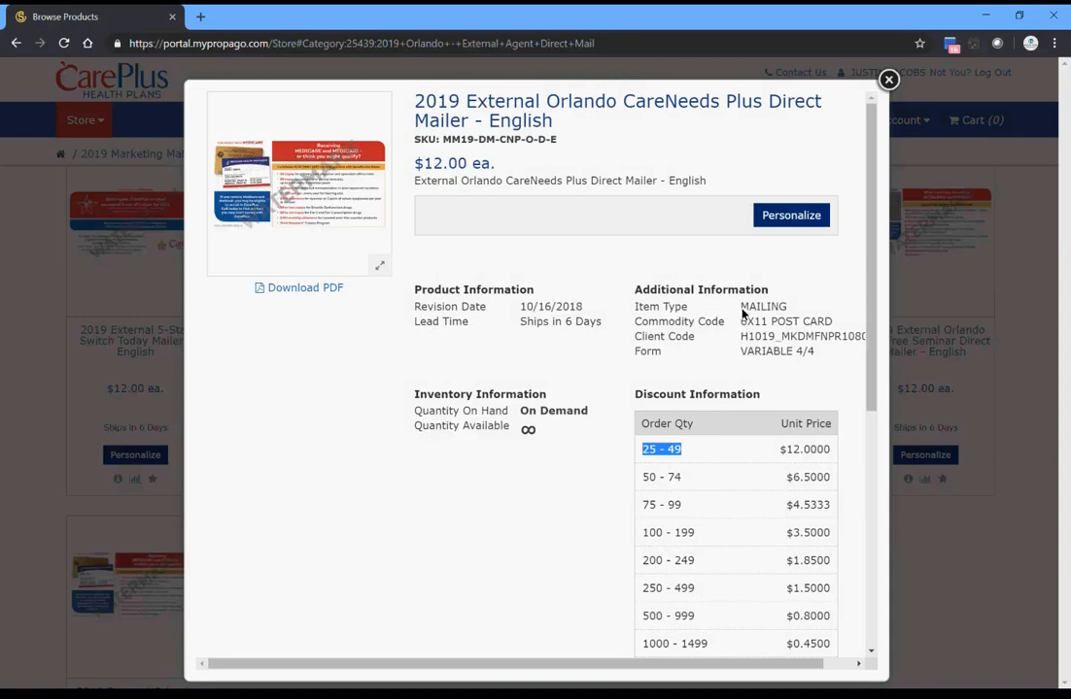
{"action": "left_click_drag", "start_coordinate": [740, 321], "coordinate": [769, 332]}
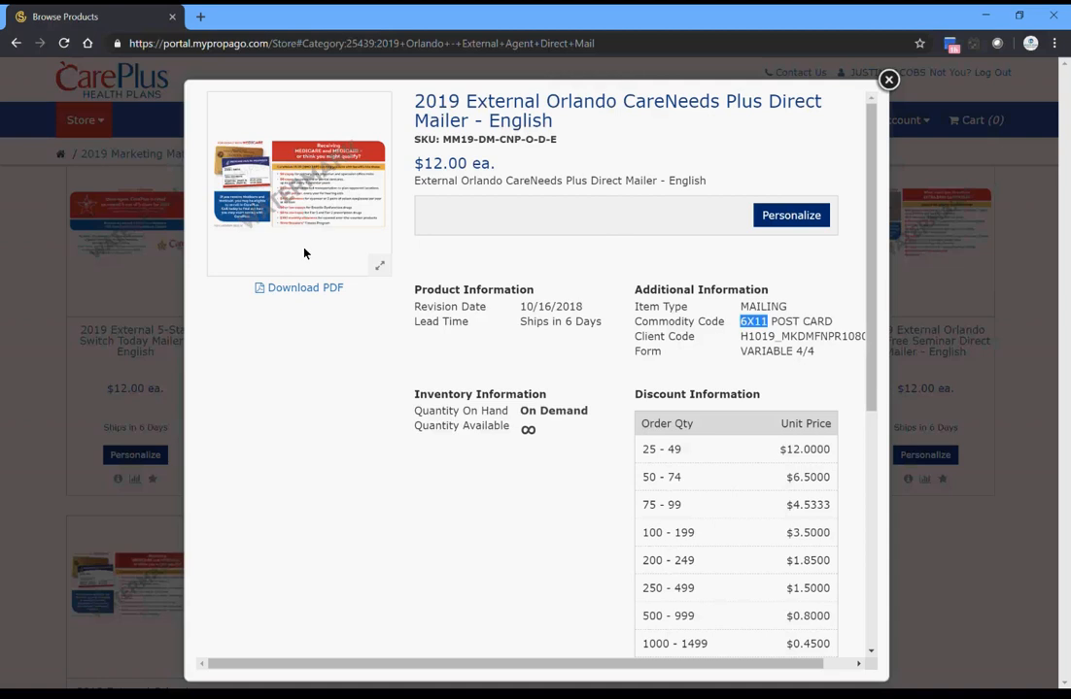
{"action": "left_click", "coordinate": [379, 266]}
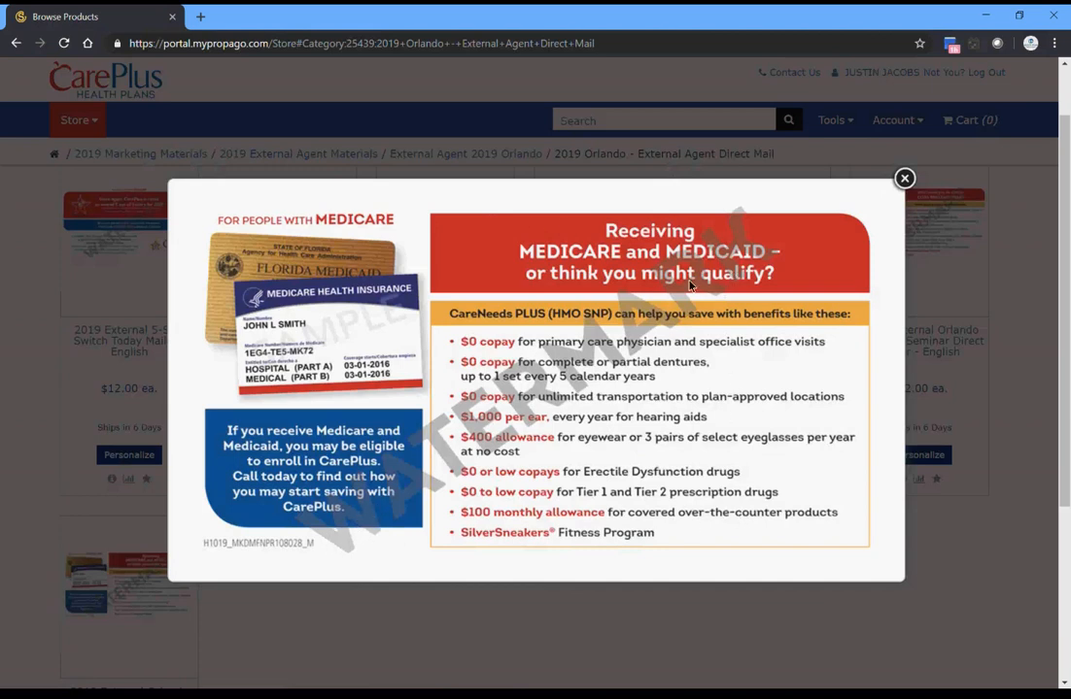
{"action": "left_click", "coordinate": [903, 178]}
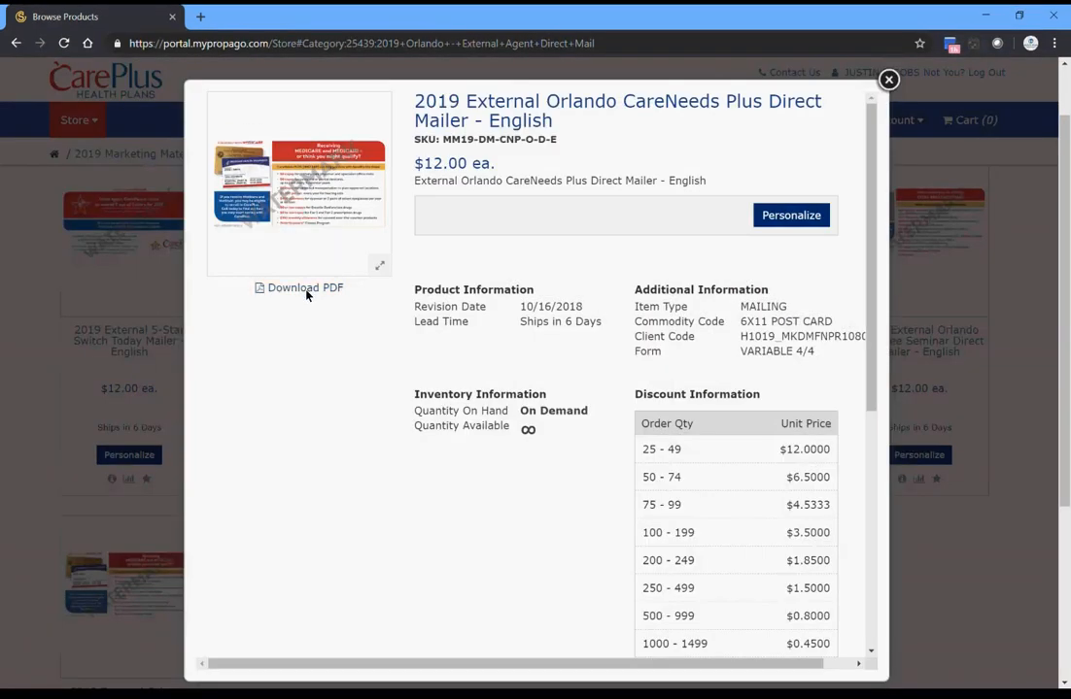
- Download the CareNeeds Plus mailer's PDF and open the form for personalizing the mailer
{"action": "left_click", "coordinate": [305, 288]}
{"action": "left_click", "coordinate": [810, 222]}
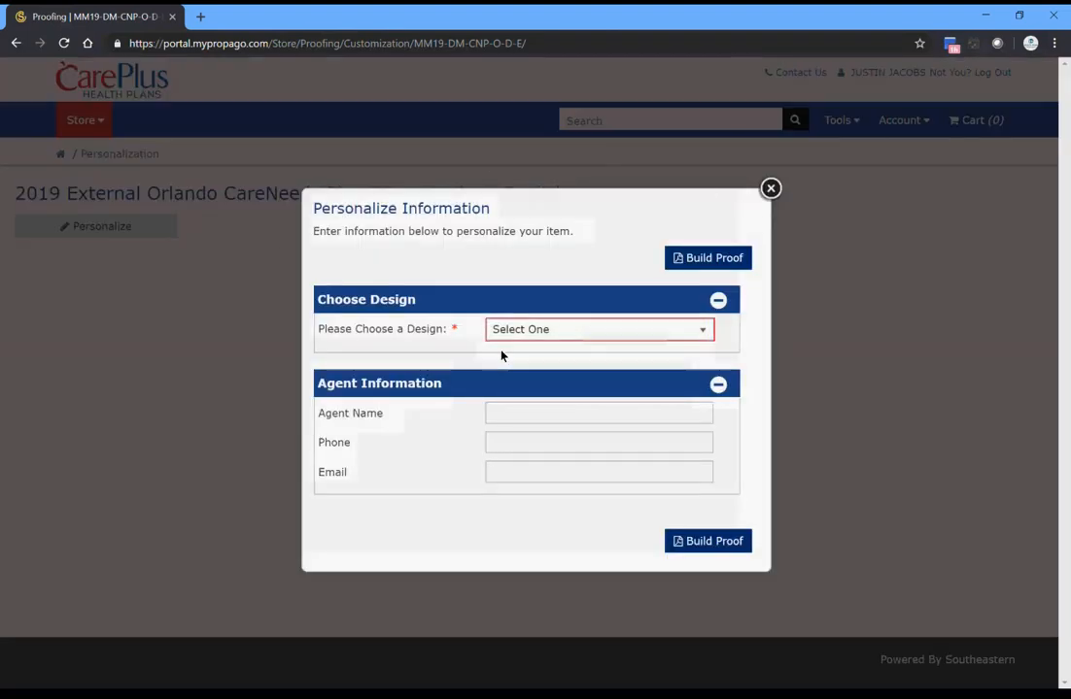
- Choose the 5 Stars design for the mailer and enter the agent's full name in the agent information
{"action": "left_click", "coordinate": [695, 335]}
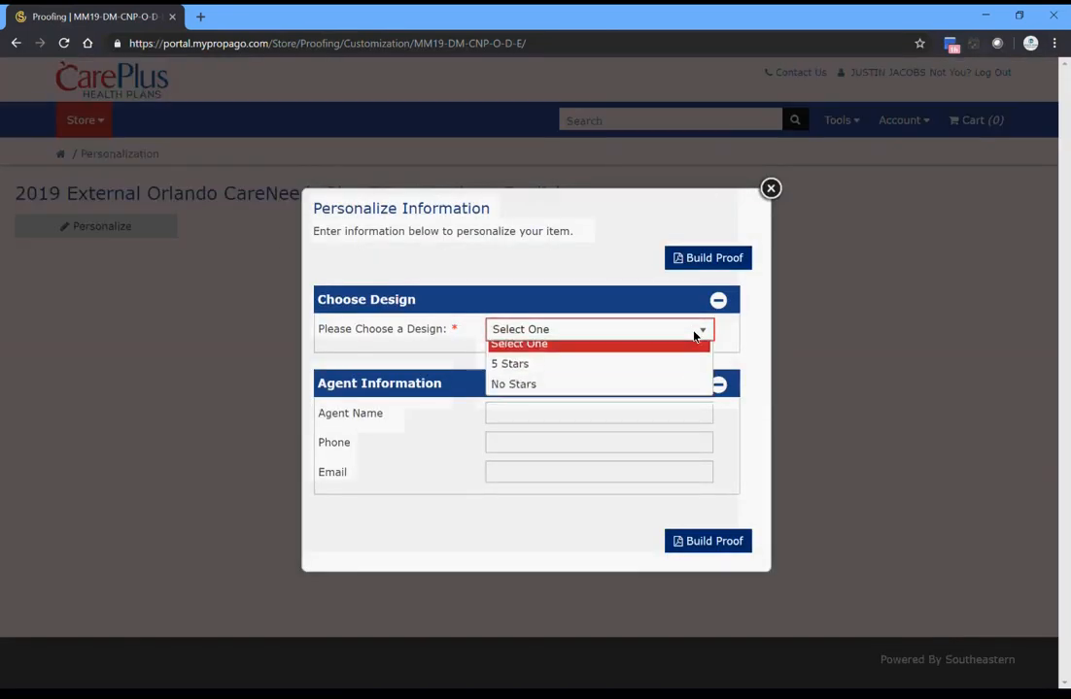
{"action": "left_click", "coordinate": [524, 375]}
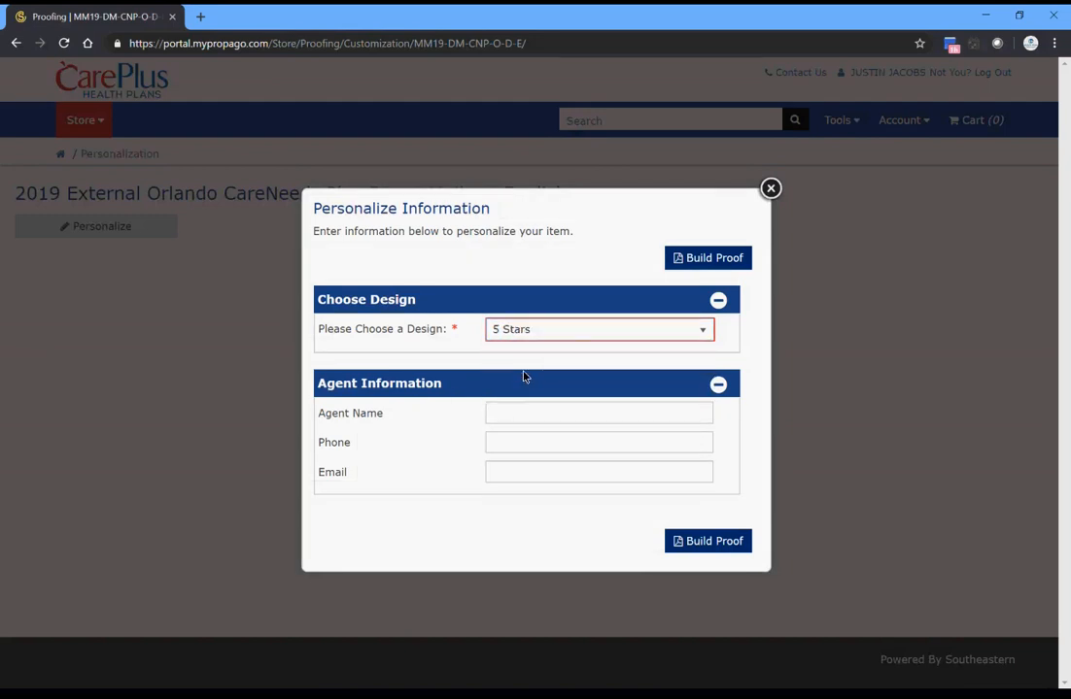
{"action": "left_click", "coordinate": [528, 422]}
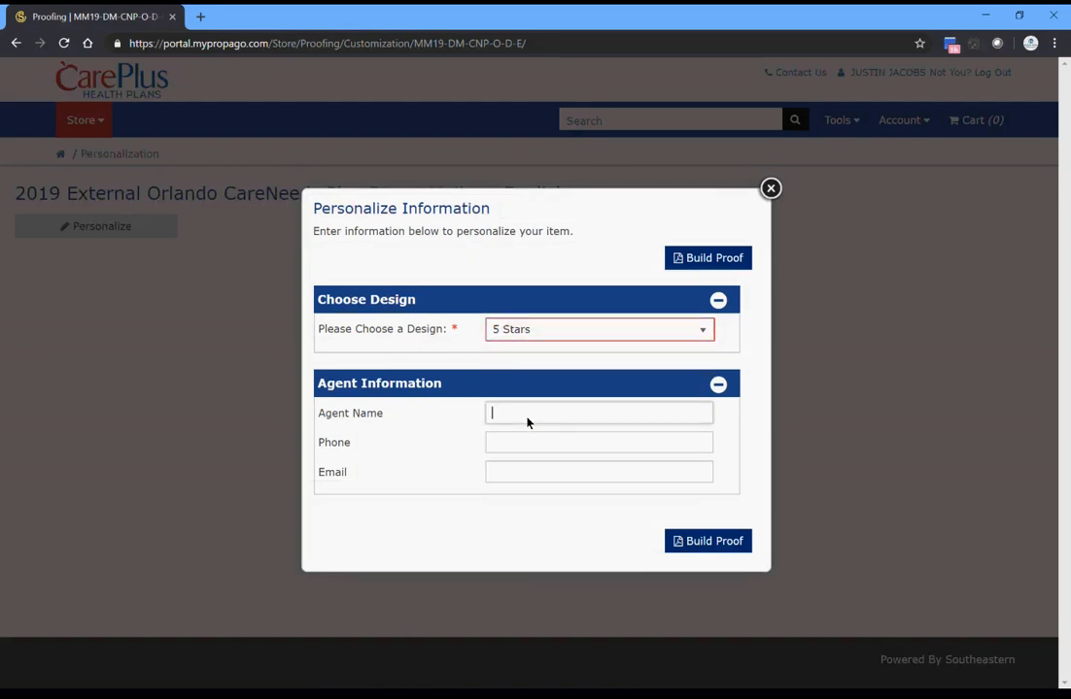
{"action": "key", "text": "Tab"}
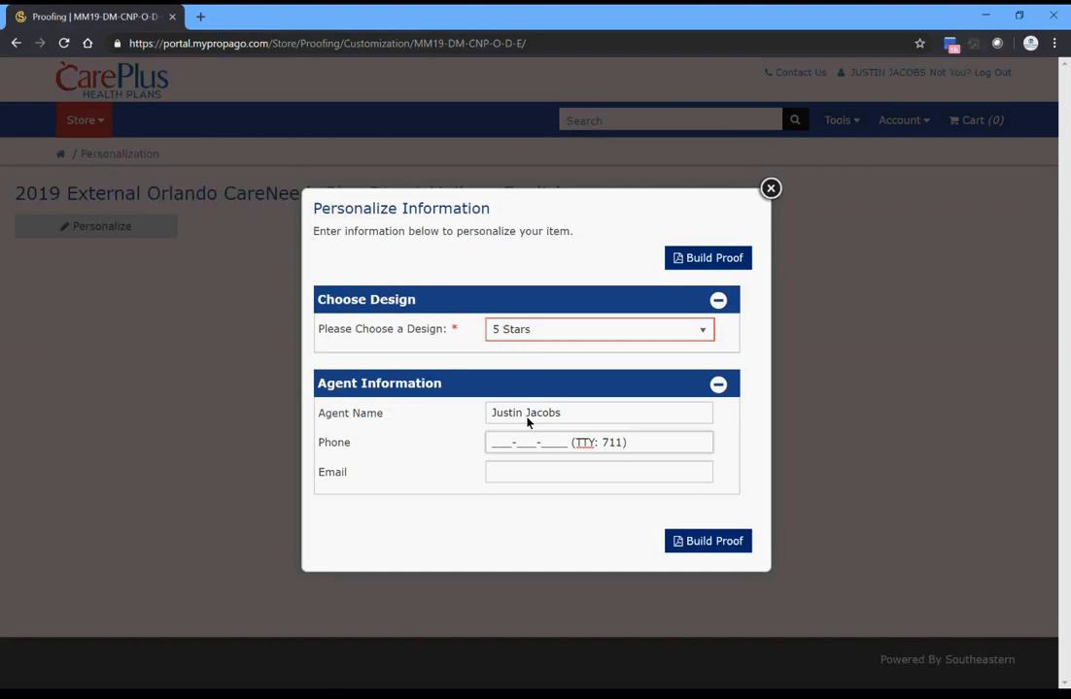
- Fill in the agent's phone number and email address in the agent information
{"action": "left_click", "coordinate": [533, 478]}
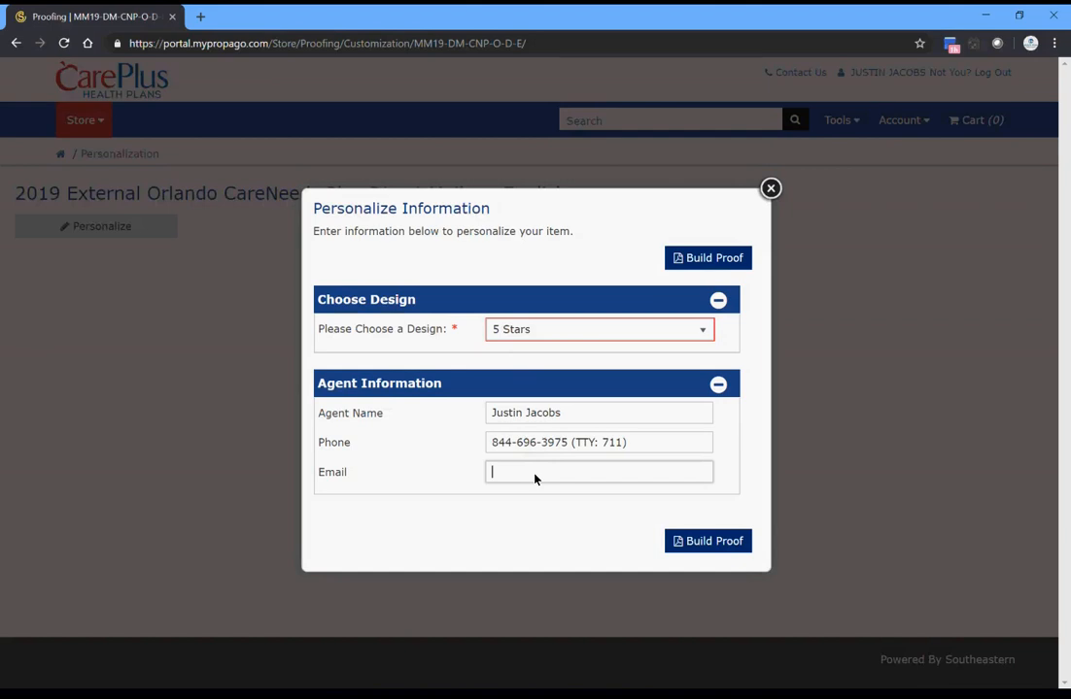
{"action": "left_click_drag", "start_coordinate": [577, 448], "coordinate": [607, 447]}
{"action": "left_click", "coordinate": [637, 446]}
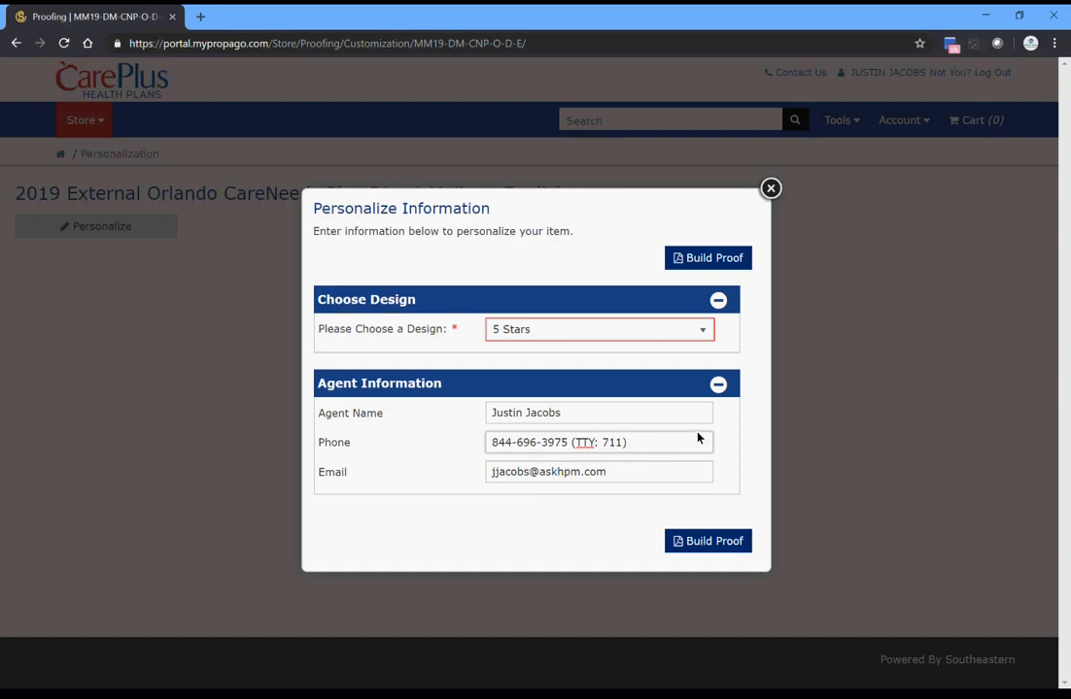
- Build the proof of the personalized mailer and review both of its pages
{"action": "left_click", "coordinate": [710, 547]}
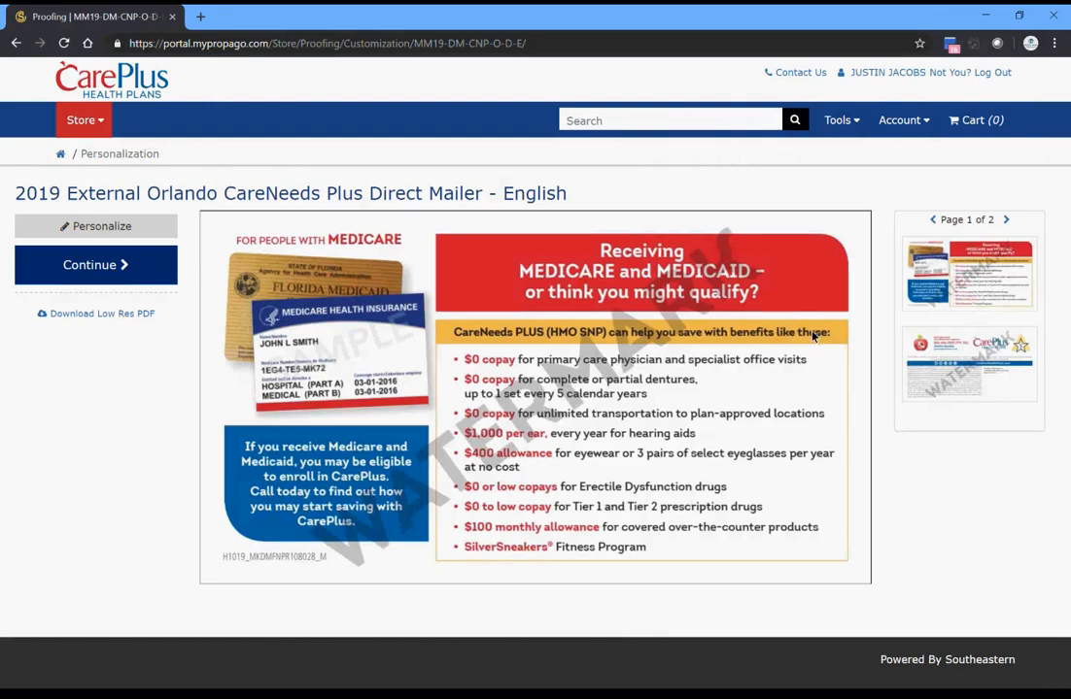
{"action": "left_click", "coordinate": [1007, 222]}
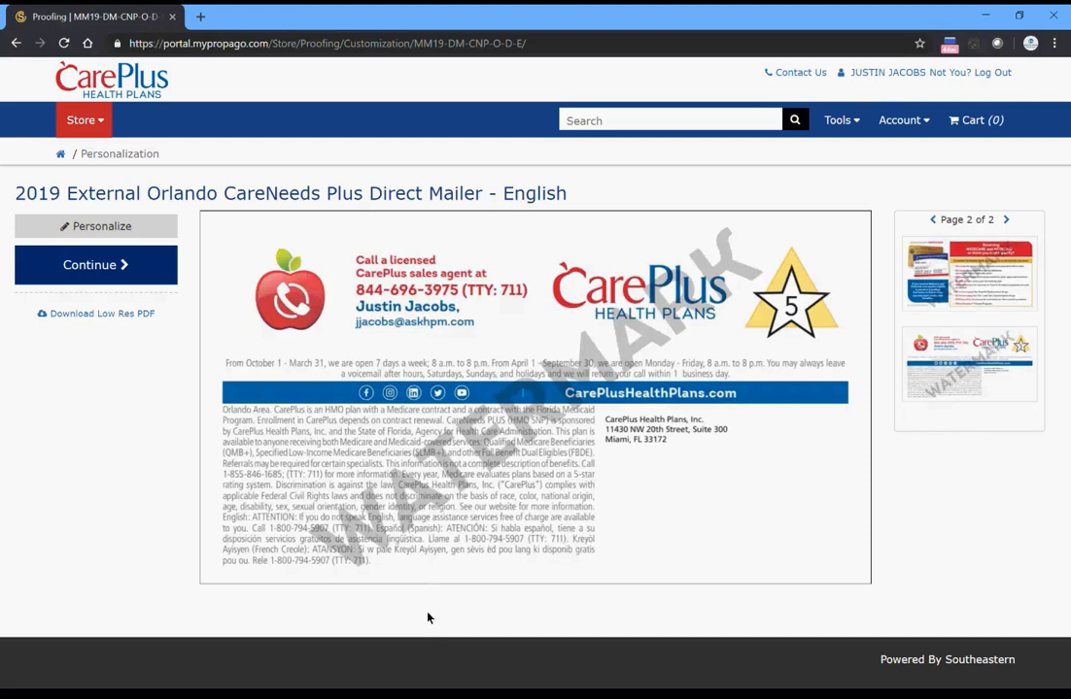
{"action": "left_click", "coordinate": [1005, 220]}
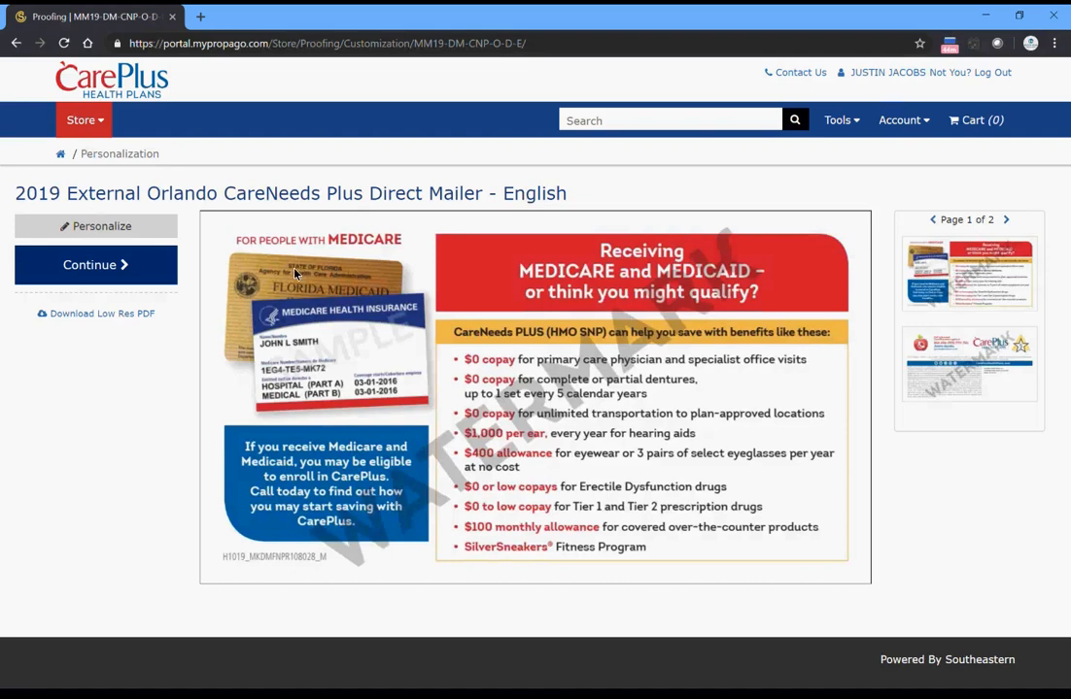
- Approve the proof with the agent's initials and choose Corporate List as the mailing option
{"action": "left_click", "coordinate": [117, 269]}
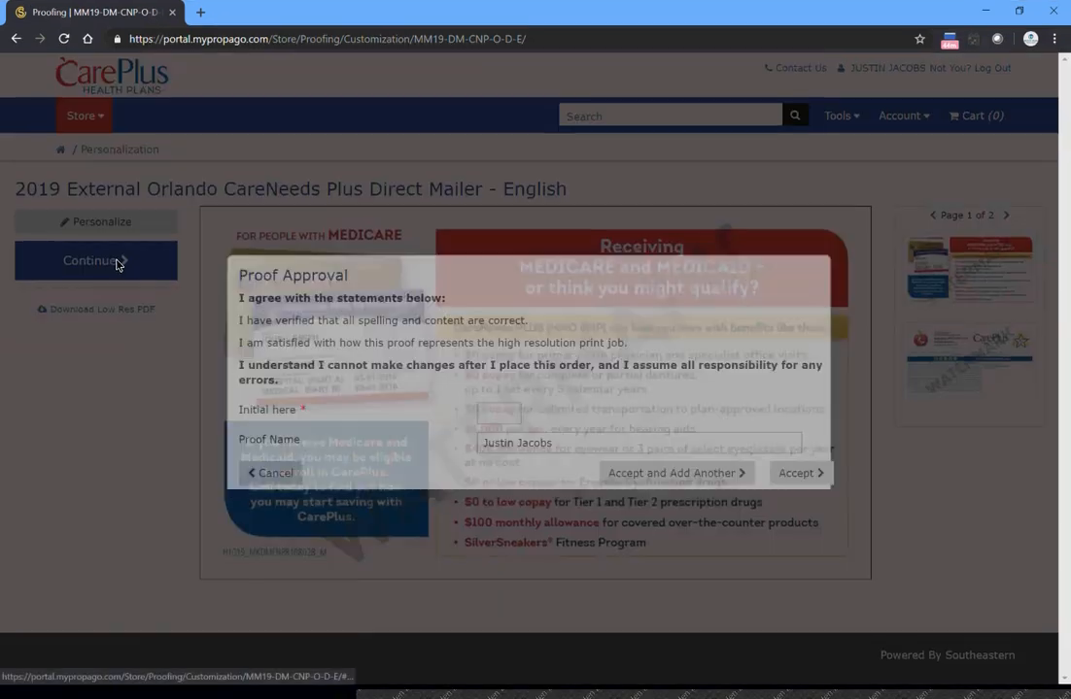
{"action": "left_click", "coordinate": [501, 427]}
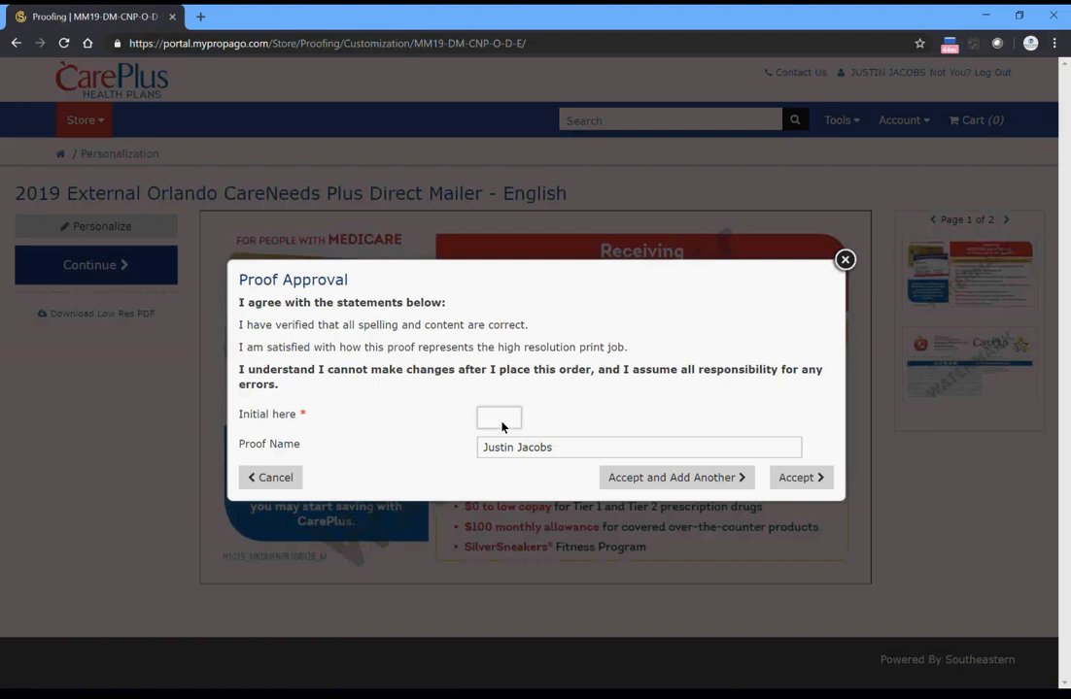
{"action": "type", "text": "JJ"}
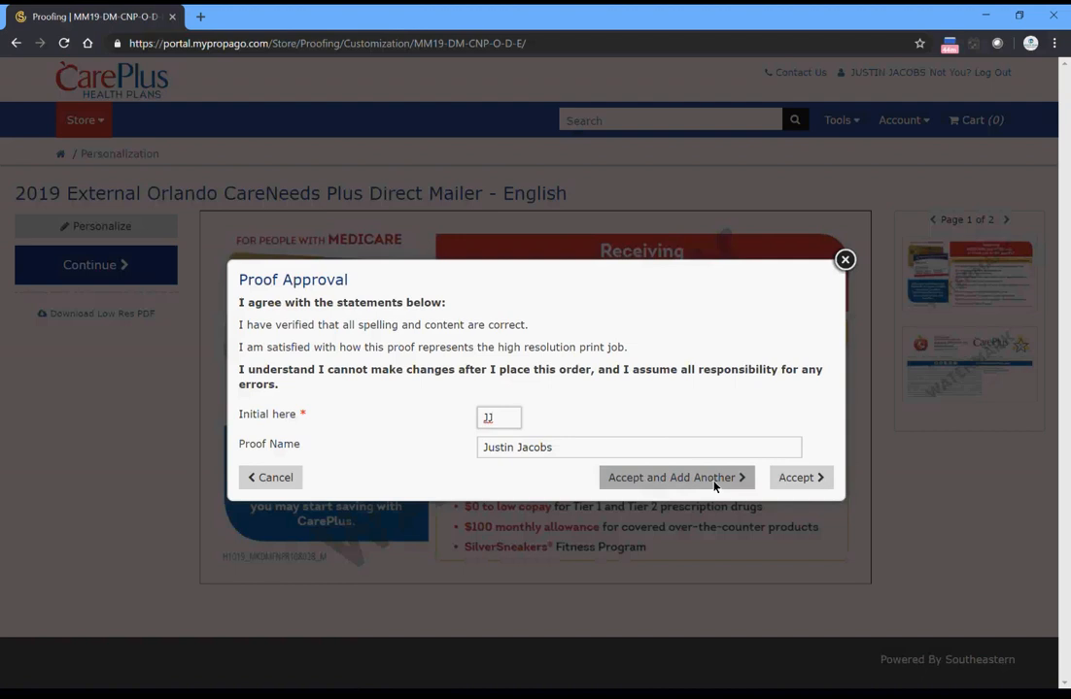
{"action": "left_click", "coordinate": [817, 480]}
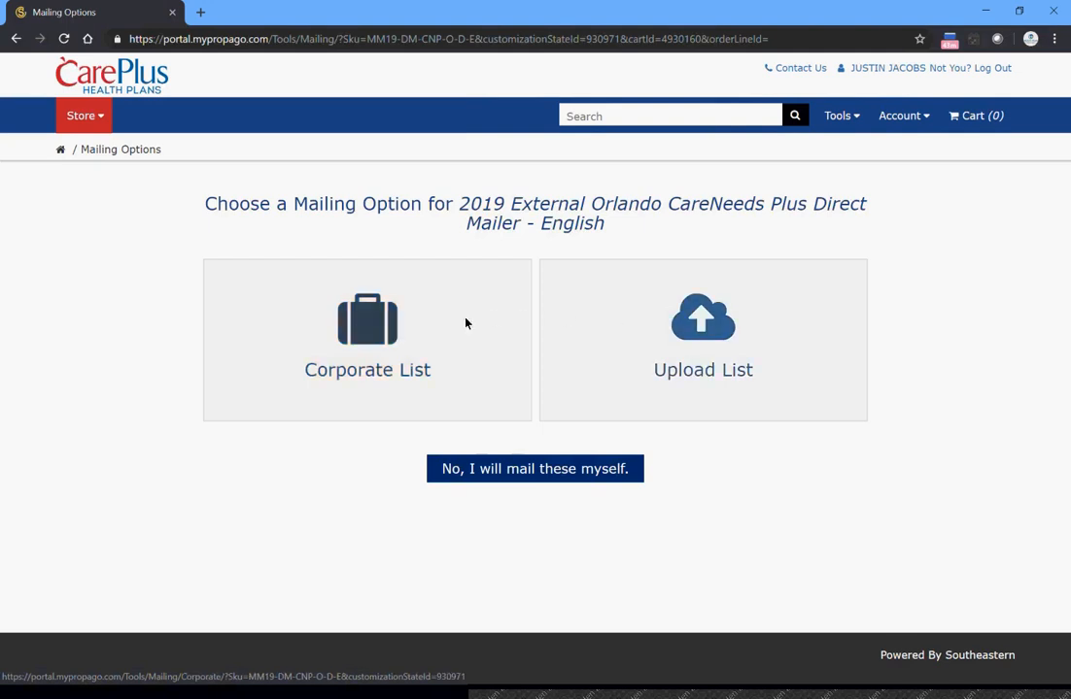
{"action": "left_click", "coordinate": [415, 336]}
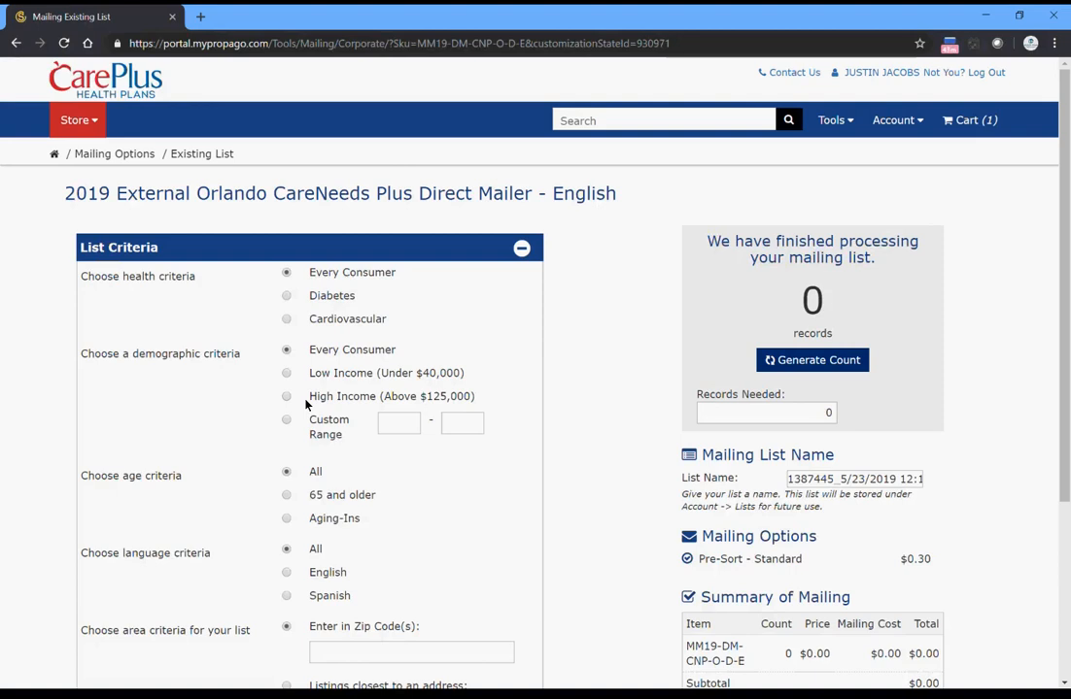
- Set the list criteria to Every Consumer for health, Low Income (Under $40,000) for demographic, and All for both age and language
{"action": "left_click", "coordinate": [286, 321]}
{"action": "left_click", "coordinate": [286, 297]}
{"action": "left_click", "coordinate": [285, 275]}
{"action": "scroll", "coordinate": [495, 379], "scroll_direction": "down", "scroll_amount": 1}
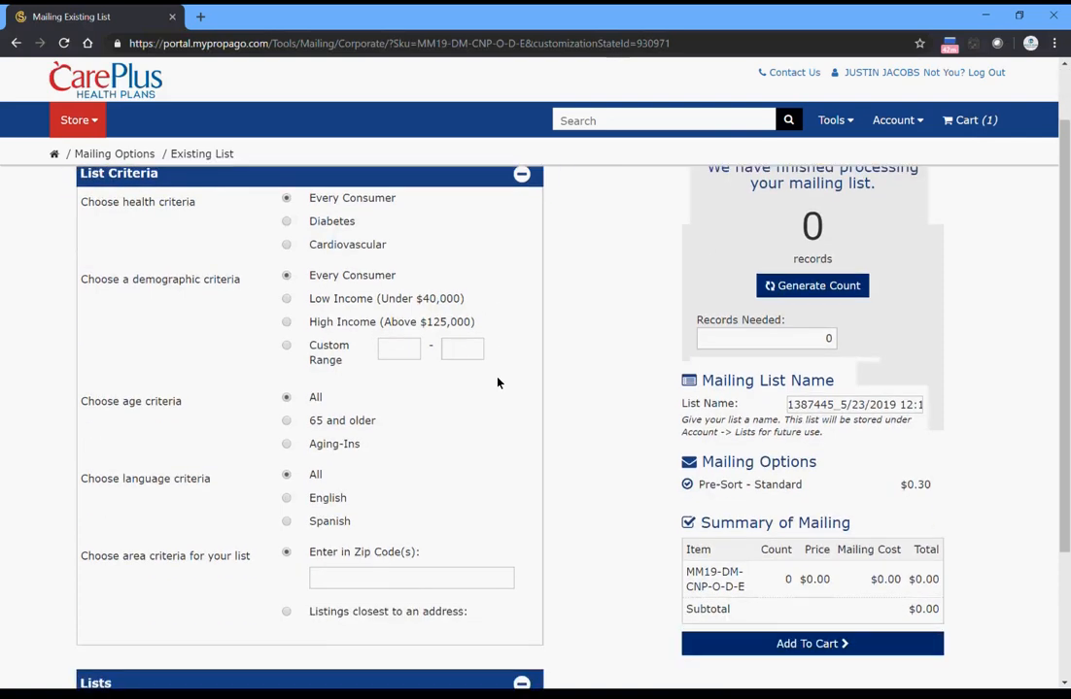
{"action": "left_click", "coordinate": [282, 295]}
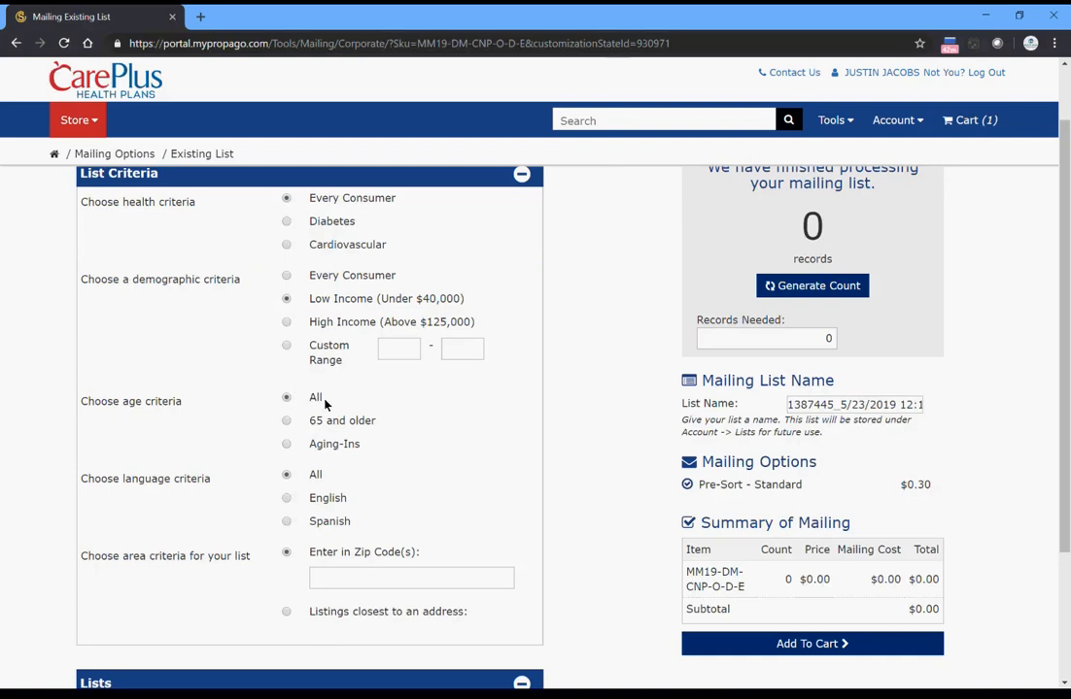
{"action": "left_click", "coordinate": [288, 447]}
{"action": "left_click", "coordinate": [287, 398]}
{"action": "scroll", "coordinate": [230, 419], "scroll_direction": "down", "scroll_amount": 3}
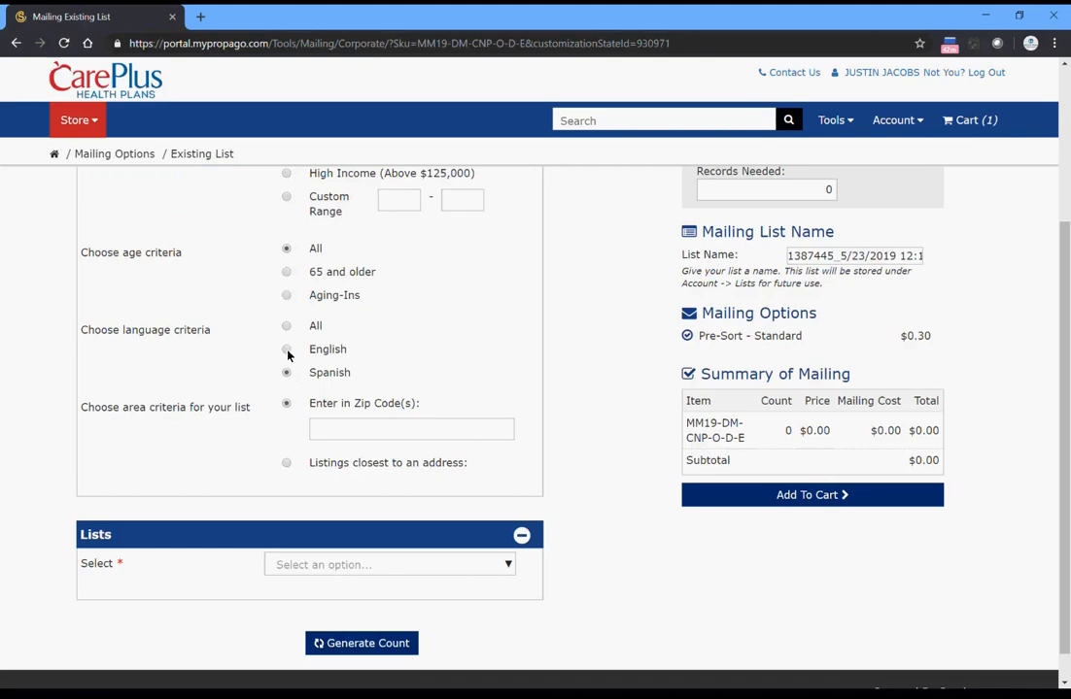
{"action": "left_click", "coordinate": [285, 328]}
- Set the area criteria to listings closest to an address and enter the street address
{"action": "left_click", "coordinate": [350, 436]}
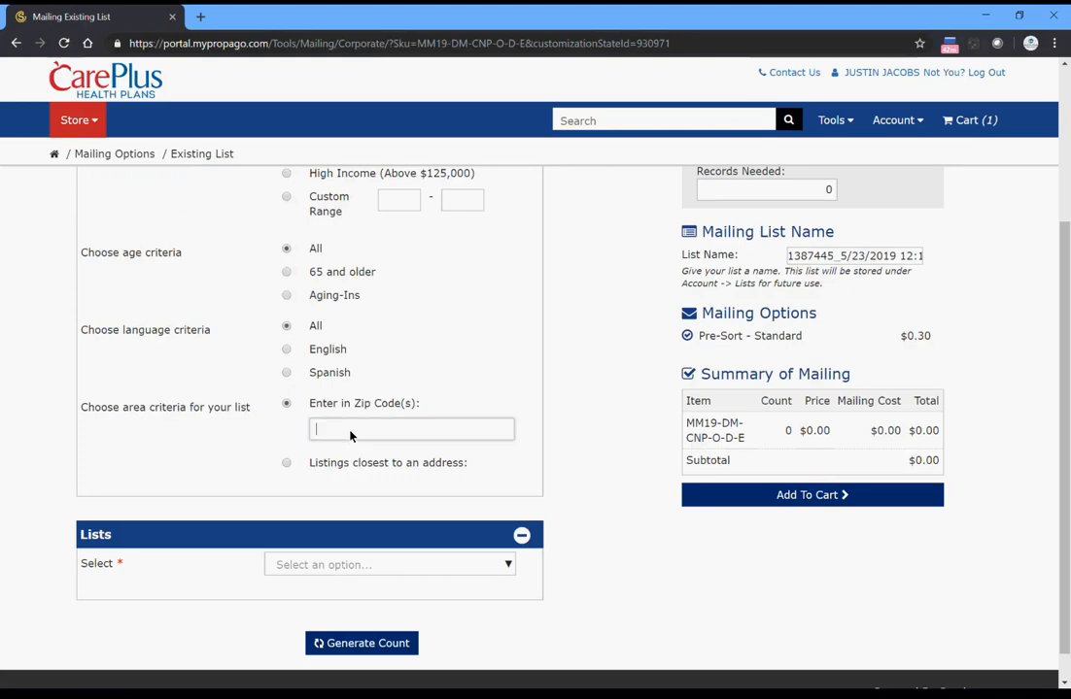
{"action": "left_click", "coordinate": [286, 465]}
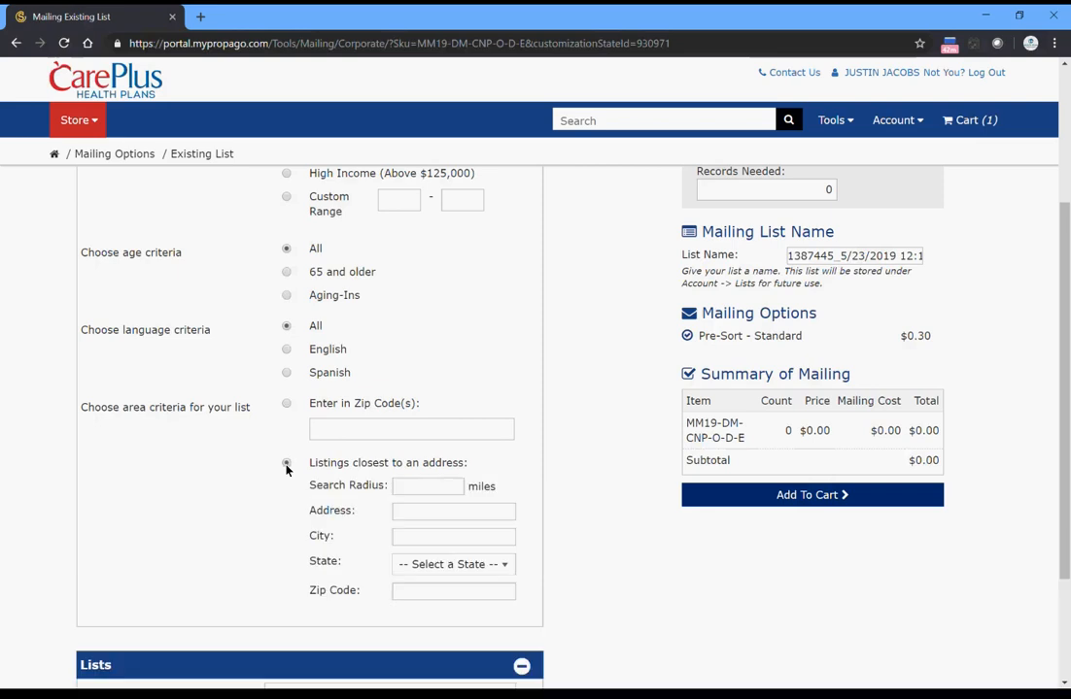
{"action": "left_click", "coordinate": [427, 487]}
{"action": "left_click", "coordinate": [432, 514]}
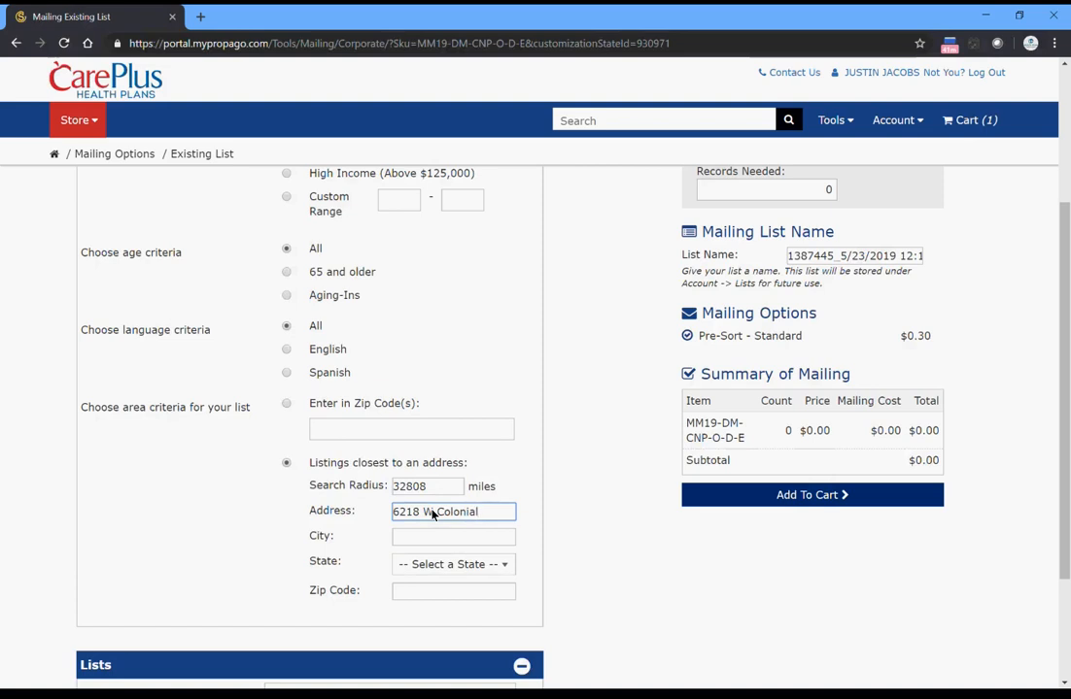
- Complete the area criteria's address with its city, state and zip code
{"action": "key", "text": "Tab"}
{"action": "type", "text": "O"}
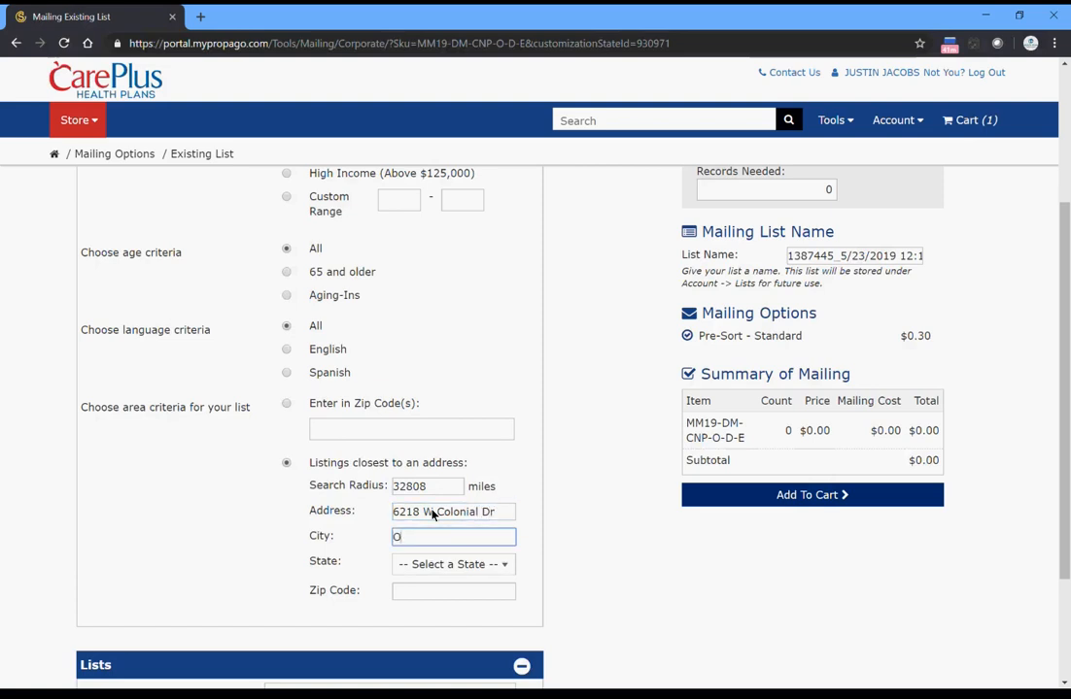
{"action": "type", "text": "rlando"}
{"action": "key", "text": "Tab"}
{"action": "key", "text": "f"}
{"action": "key", "text": "Tab"}
{"action": "type", "text": "32808"}
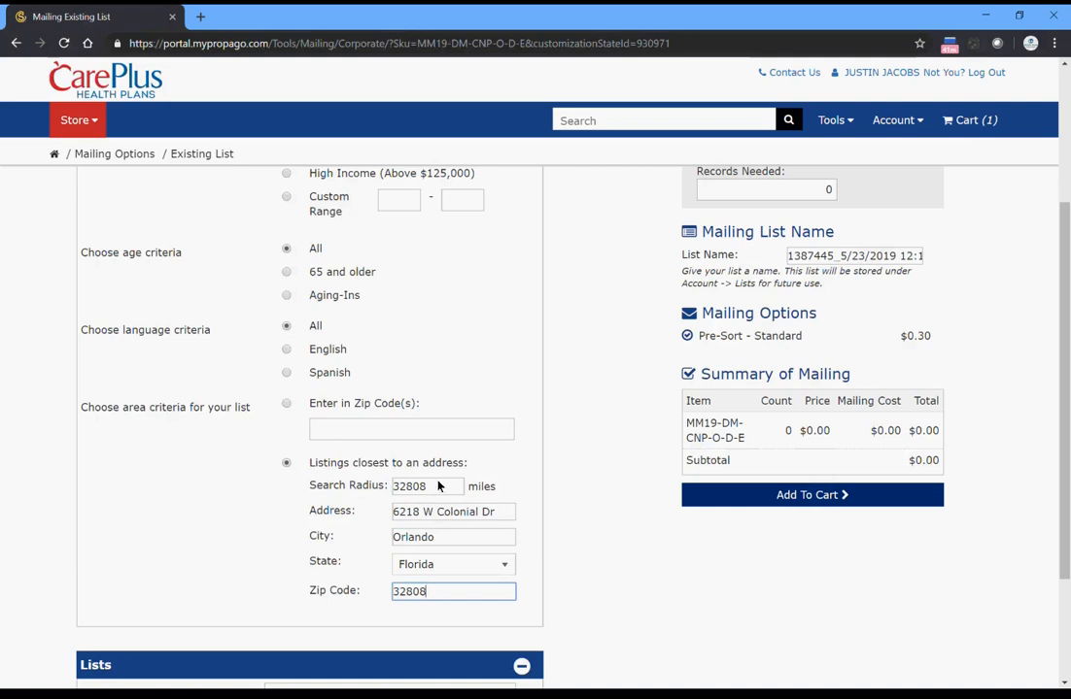
- Replace the mistaken search radius with 10 miles
{"action": "left_click_drag", "start_coordinate": [437, 486], "coordinate": [318, 496]}
{"action": "key", "text": "BackSpace"}
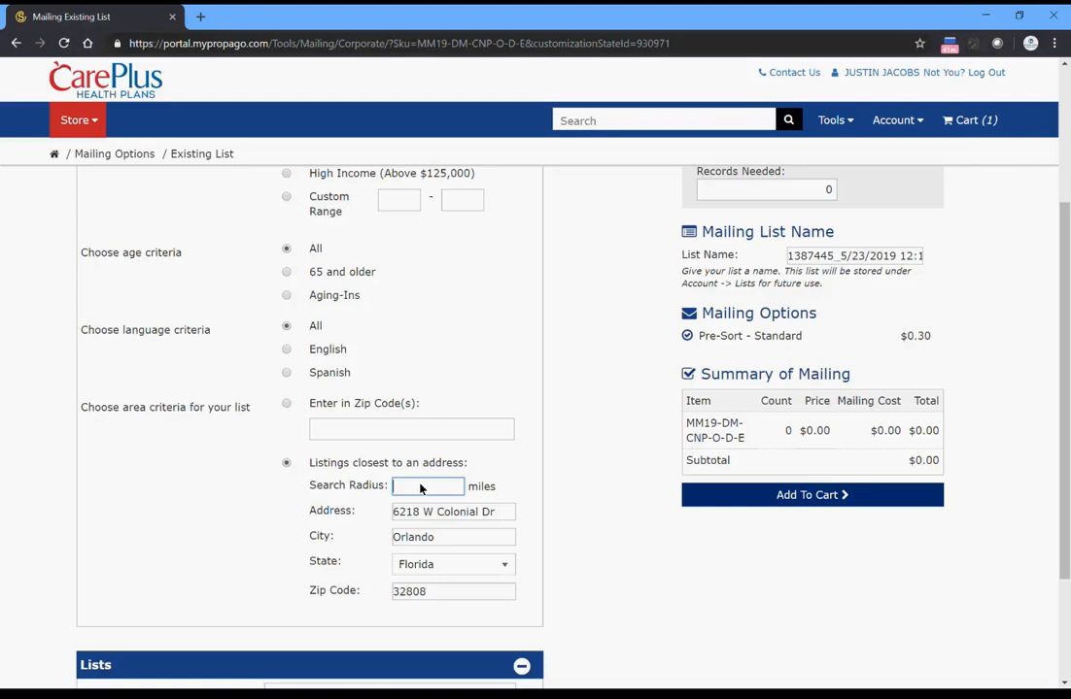
{"action": "left_click", "coordinate": [520, 504]}
- Select the CHP MASTER (2019-2-14) list and generate the record count
{"action": "scroll", "coordinate": [529, 490], "scroll_direction": "down", "scroll_amount": 1}
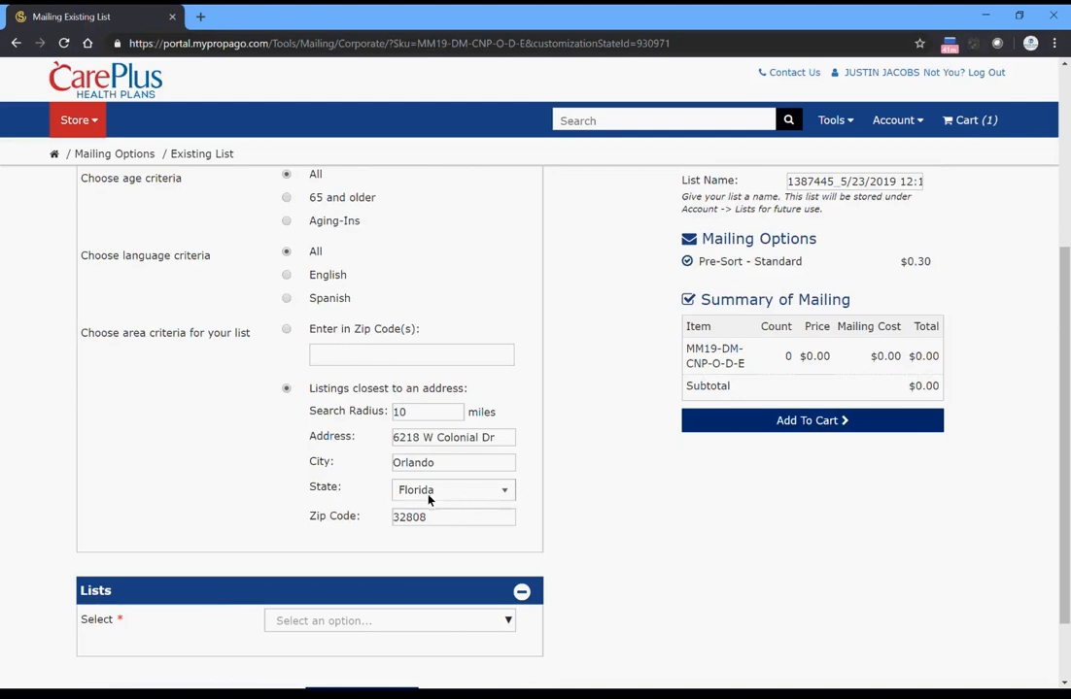
{"action": "scroll", "coordinate": [304, 501], "scroll_direction": "down", "scroll_amount": 1}
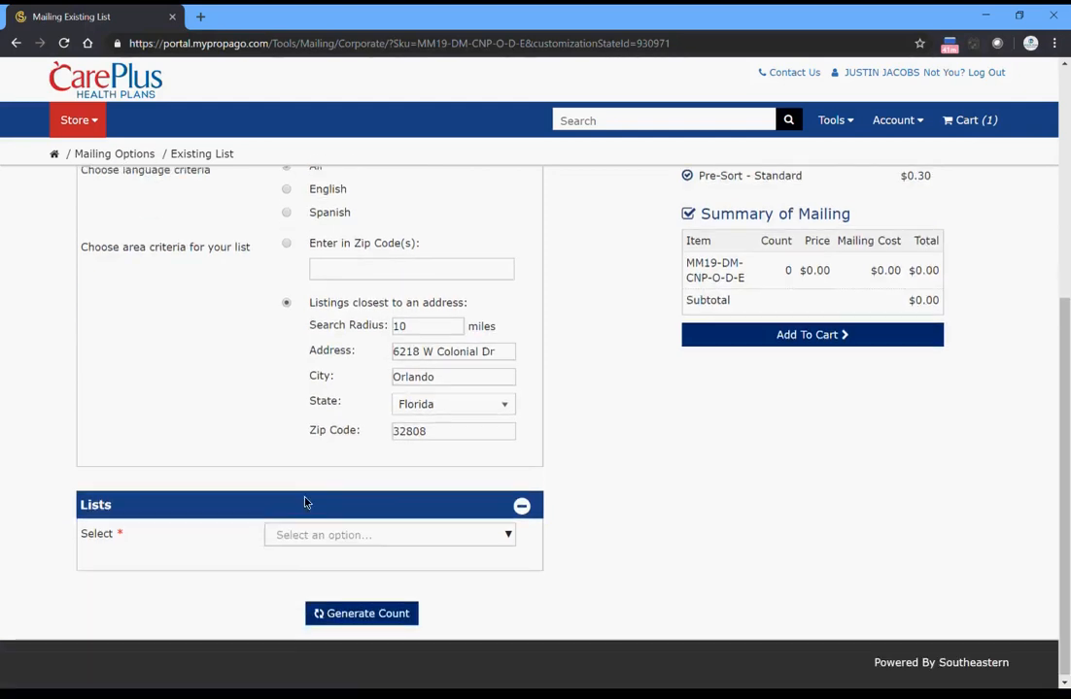
{"action": "left_click", "coordinate": [409, 540]}
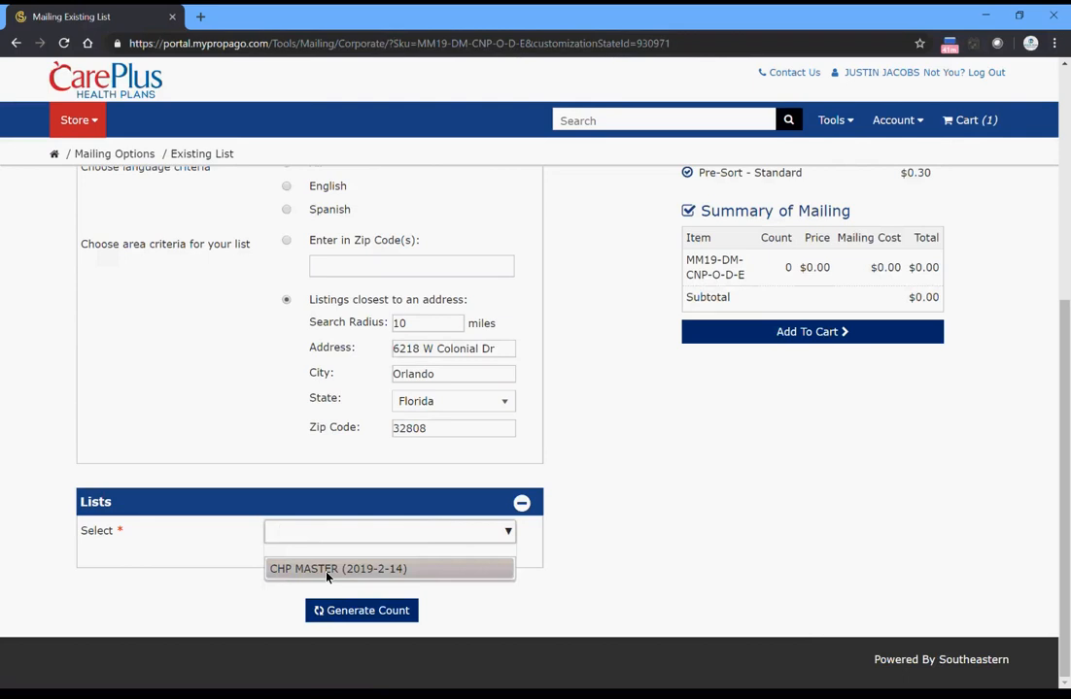
{"action": "left_click", "coordinate": [326, 573]}
{"action": "left_click", "coordinate": [217, 550]}
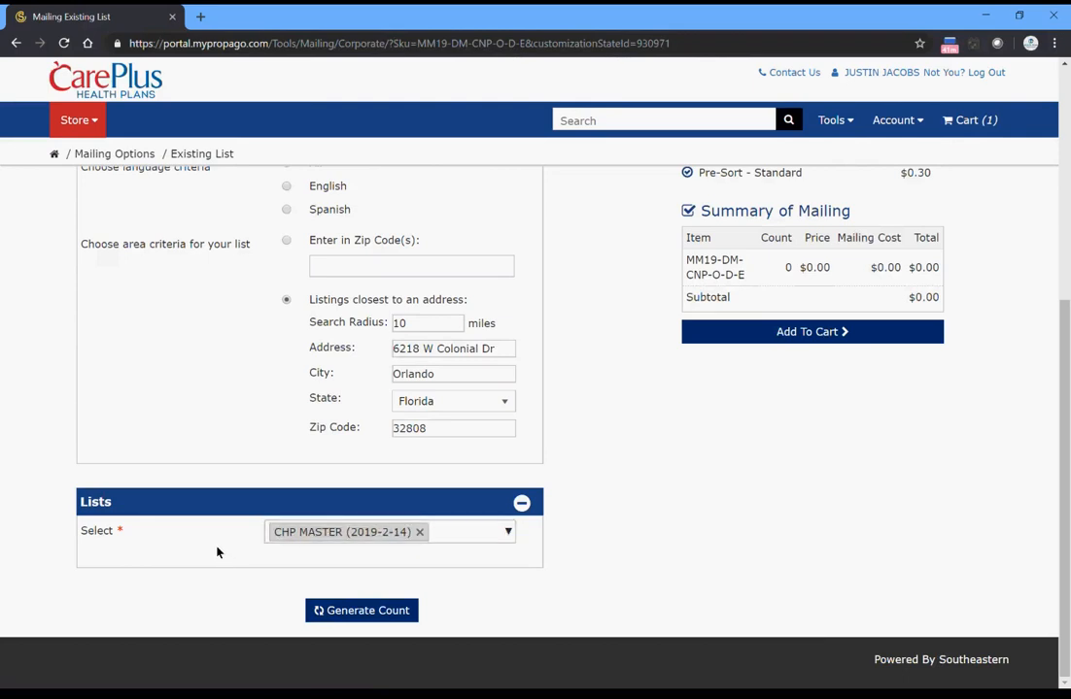
{"action": "left_click", "coordinate": [366, 614]}
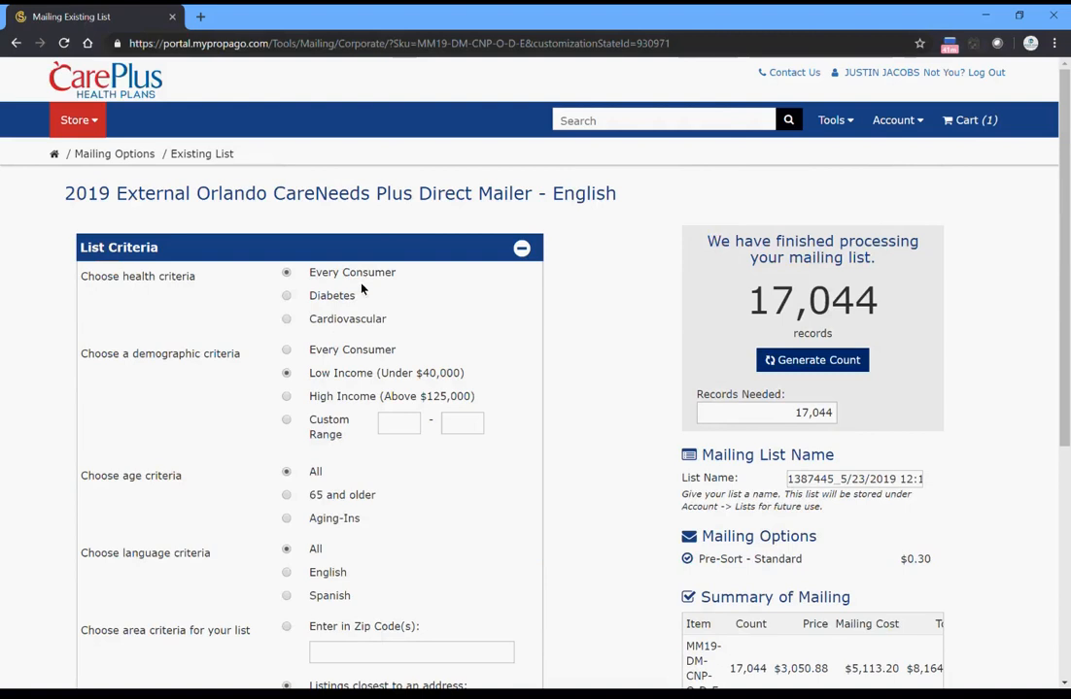
- Review the list criteria, reduce the search radius to 5 miles and regenerate the record count
{"action": "scroll", "coordinate": [383, 432], "scroll_direction": "down", "scroll_amount": 3}
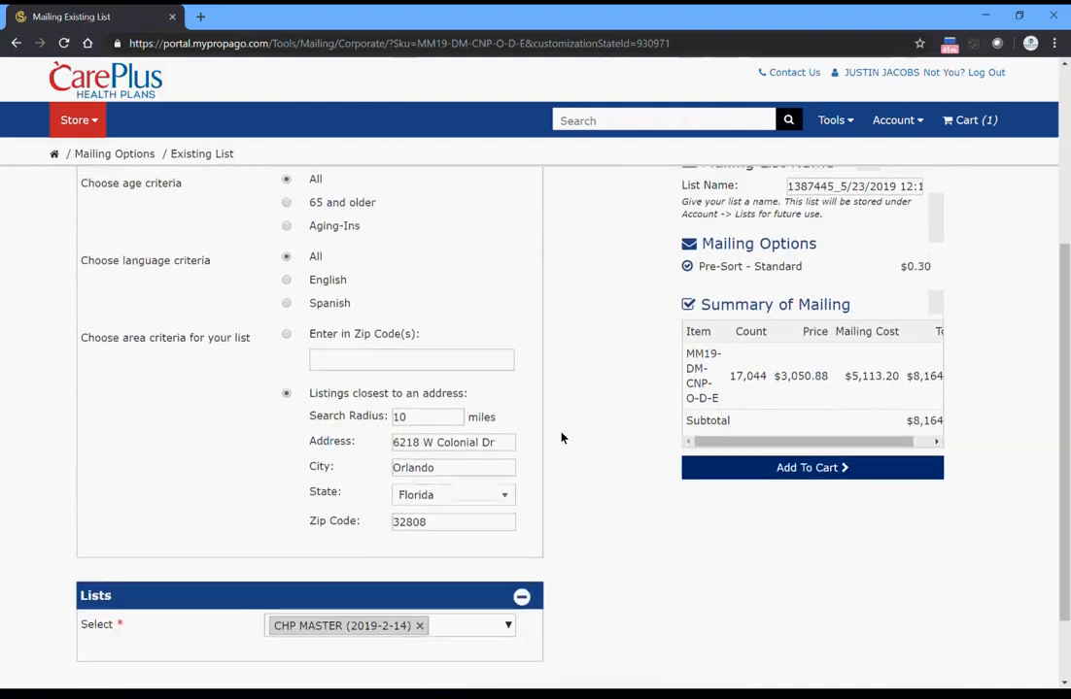
{"action": "scroll", "coordinate": [561, 437], "scroll_direction": "up", "scroll_amount": 1}
{"action": "scroll", "coordinate": [561, 437], "scroll_direction": "up", "scroll_amount": 1}
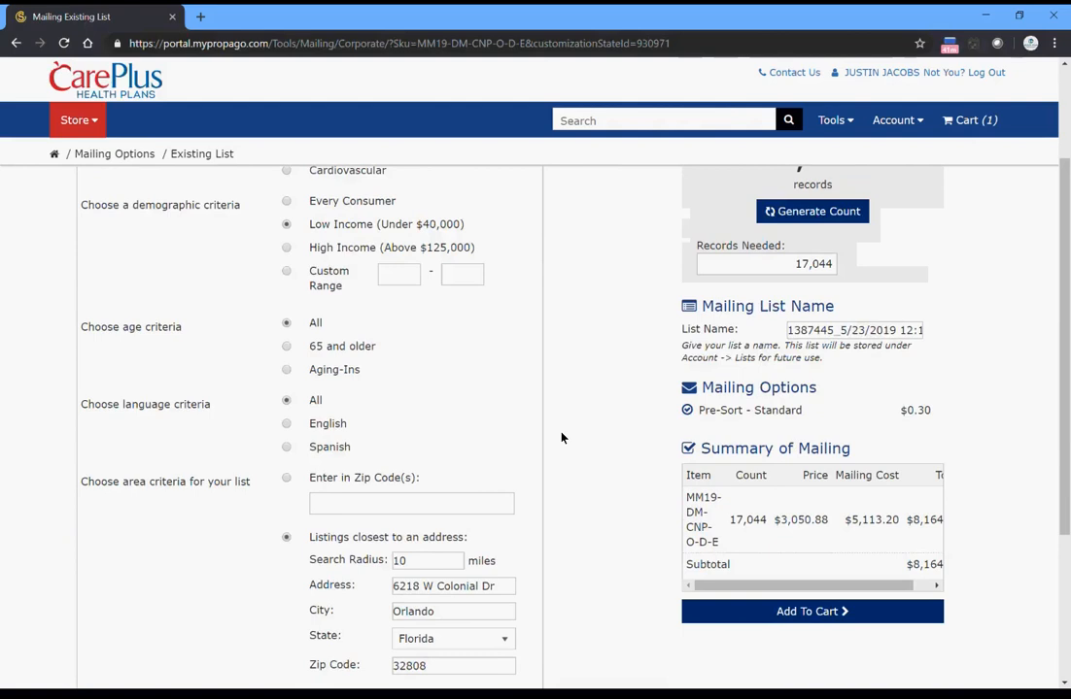
{"action": "scroll", "coordinate": [561, 437], "scroll_direction": "up", "scroll_amount": 2}
{"action": "scroll", "coordinate": [561, 437], "scroll_direction": "down", "scroll_amount": 1}
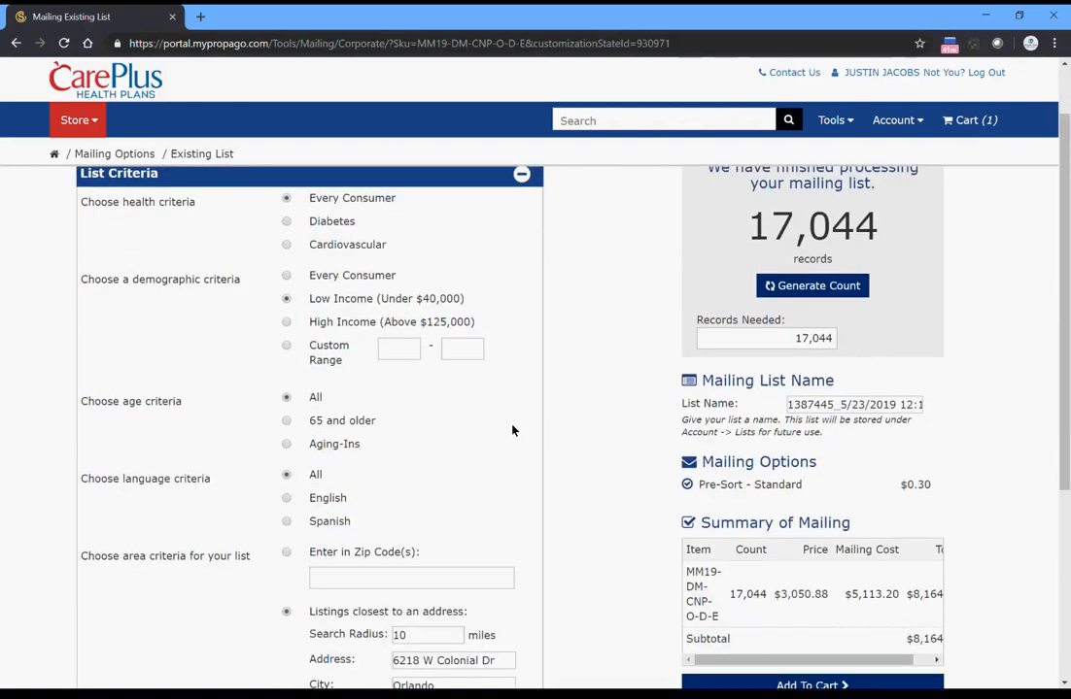
{"action": "scroll", "coordinate": [478, 444], "scroll_direction": "down", "scroll_amount": 2}
{"action": "left_click", "coordinate": [421, 487]}
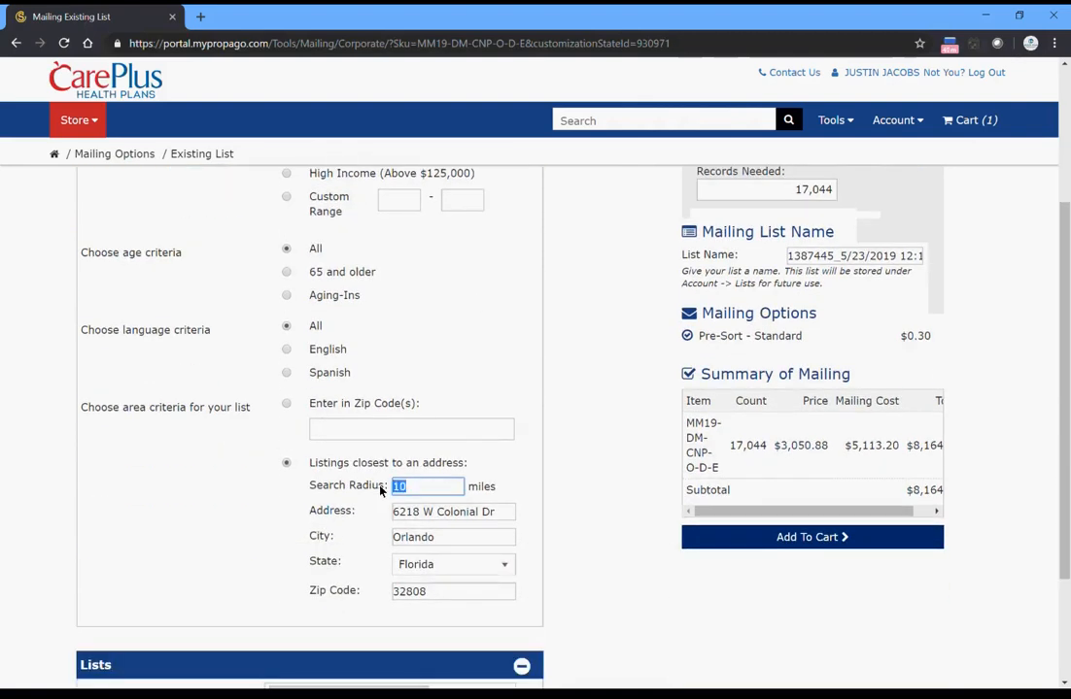
{"action": "type", "text": "5"}
{"action": "scroll", "coordinate": [593, 490], "scroll_direction": "down", "scroll_amount": 3}
{"action": "left_click", "coordinate": [385, 612]}
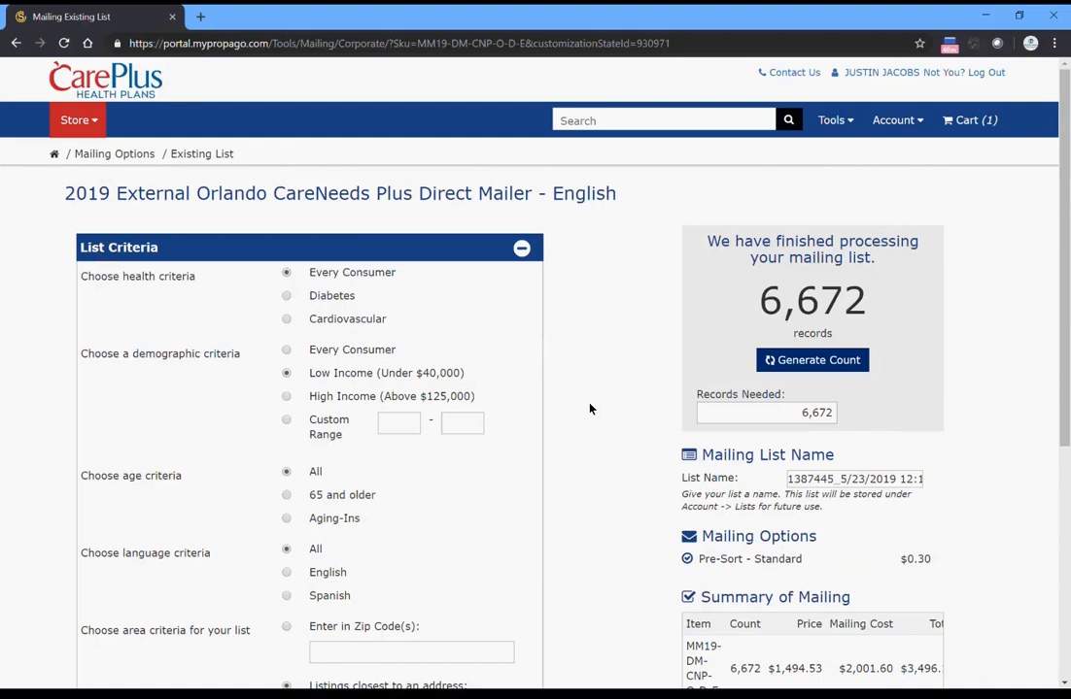
- Set the search radius to 3 miles and generate the record count again
{"action": "scroll", "coordinate": [588, 409], "scroll_direction": "down", "scroll_amount": 3}
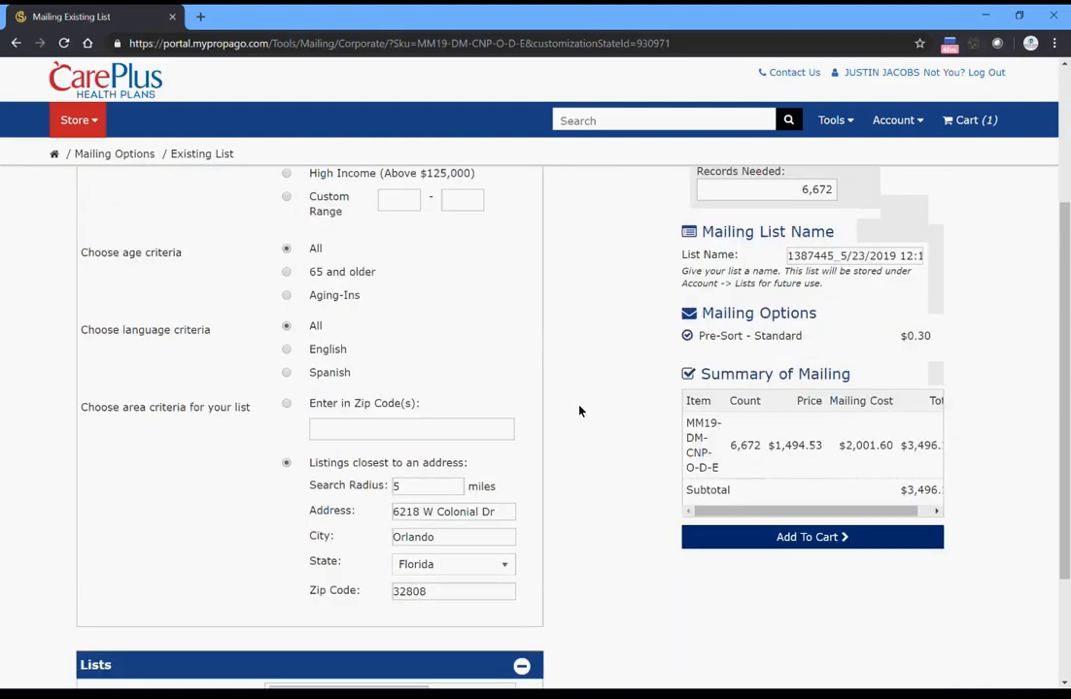
{"action": "left_click", "coordinate": [401, 492]}
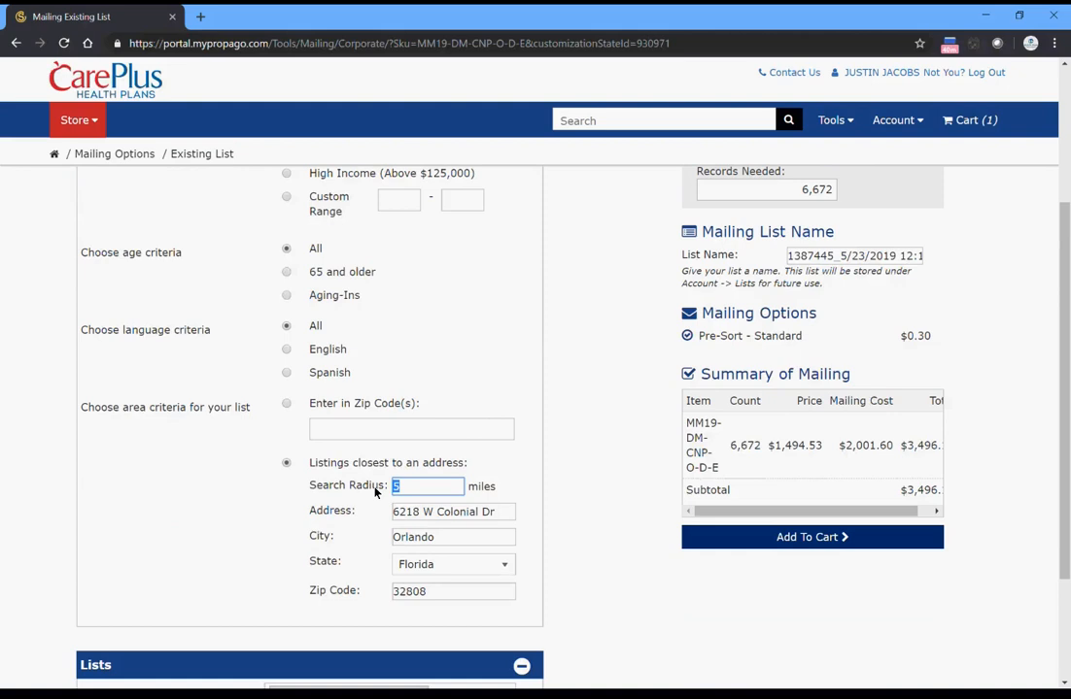
{"action": "type", "text": "3"}
{"action": "scroll", "coordinate": [540, 554], "scroll_direction": "down", "scroll_amount": 2}
{"action": "left_click", "coordinate": [369, 627]}
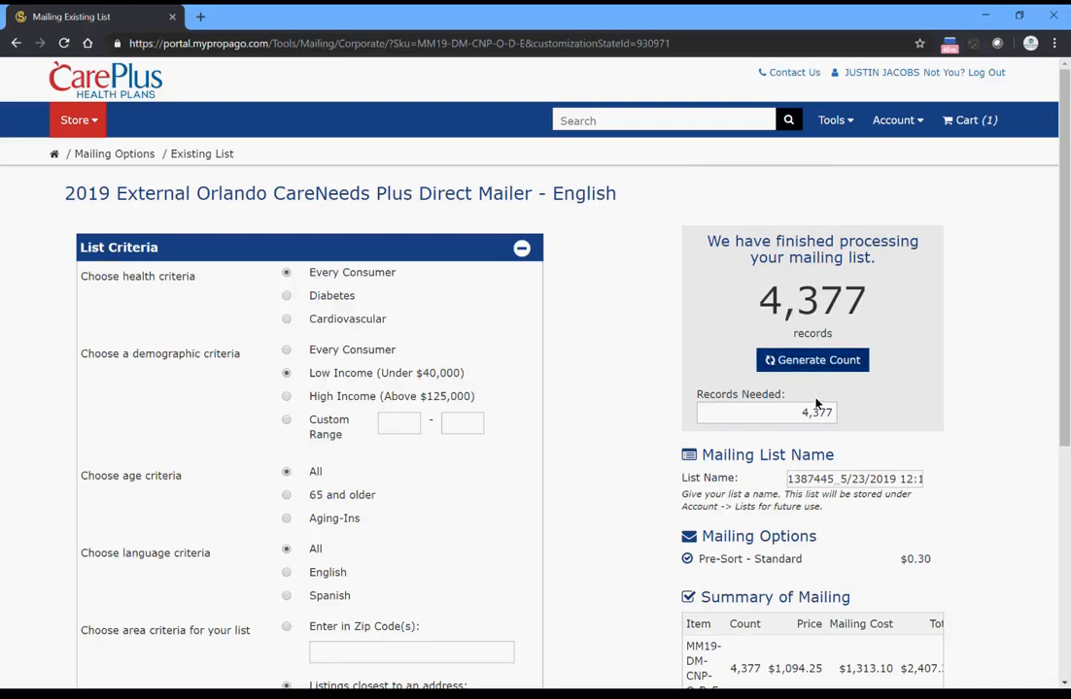
- Set the records needed to 4,000 and regenerate the mailing list's record count
{"action": "left_click_drag", "start_coordinate": [798, 415], "coordinate": [881, 415]}
{"action": "type", "text": "4000"}
{"action": "left_click", "coordinate": [825, 366]}
{"action": "left_click_drag", "start_coordinate": [749, 291], "coordinate": [901, 303]}
{"action": "left_click", "coordinate": [920, 378]}
{"action": "scroll", "coordinate": [920, 383], "scroll_direction": "down", "scroll_amount": 2}
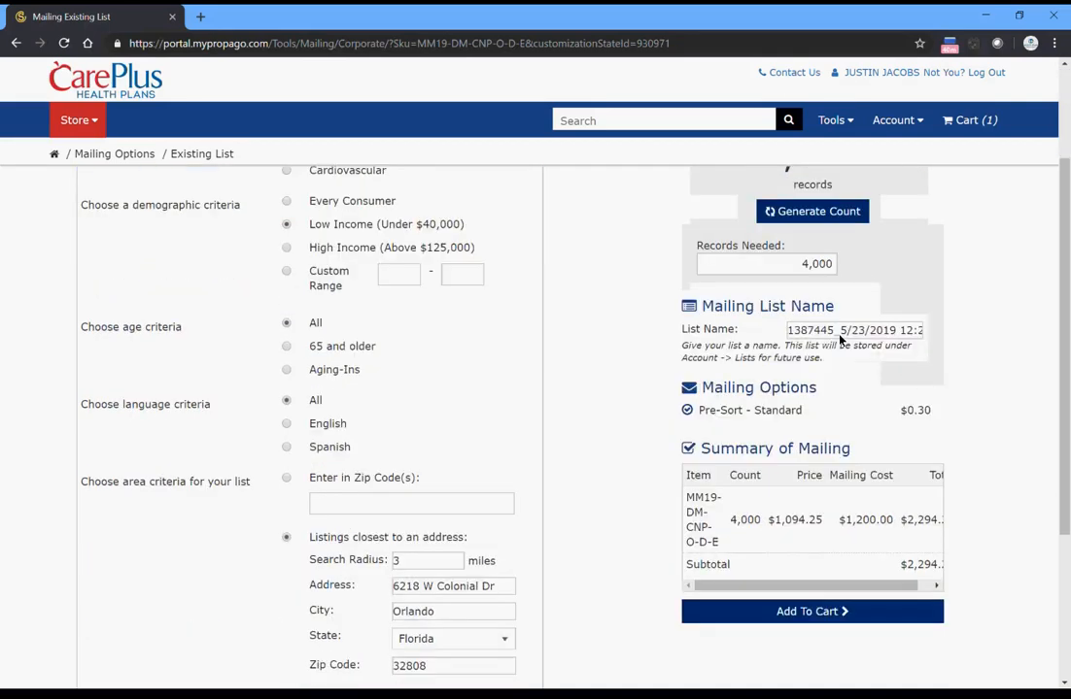
- Name the mailing list "JJ CP 052319" and check the mailing summary's total and the Pre-Sort - Standard rate
{"action": "left_click_drag", "start_coordinate": [789, 329], "coordinate": [1003, 329]}
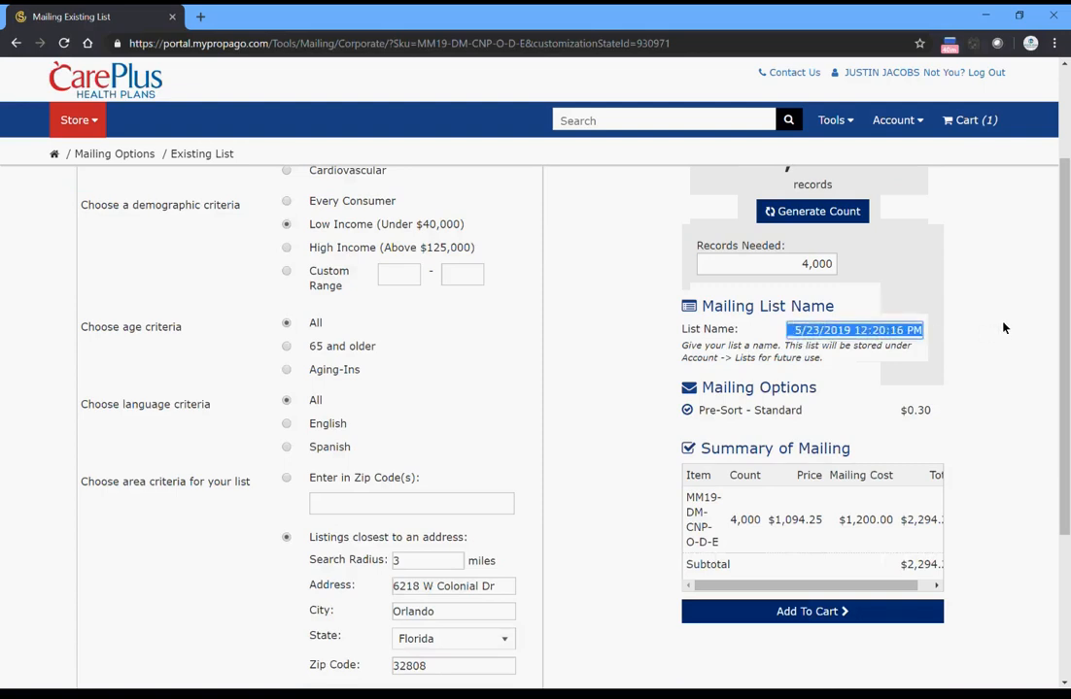
{"action": "type", "text": "JJ CP"}
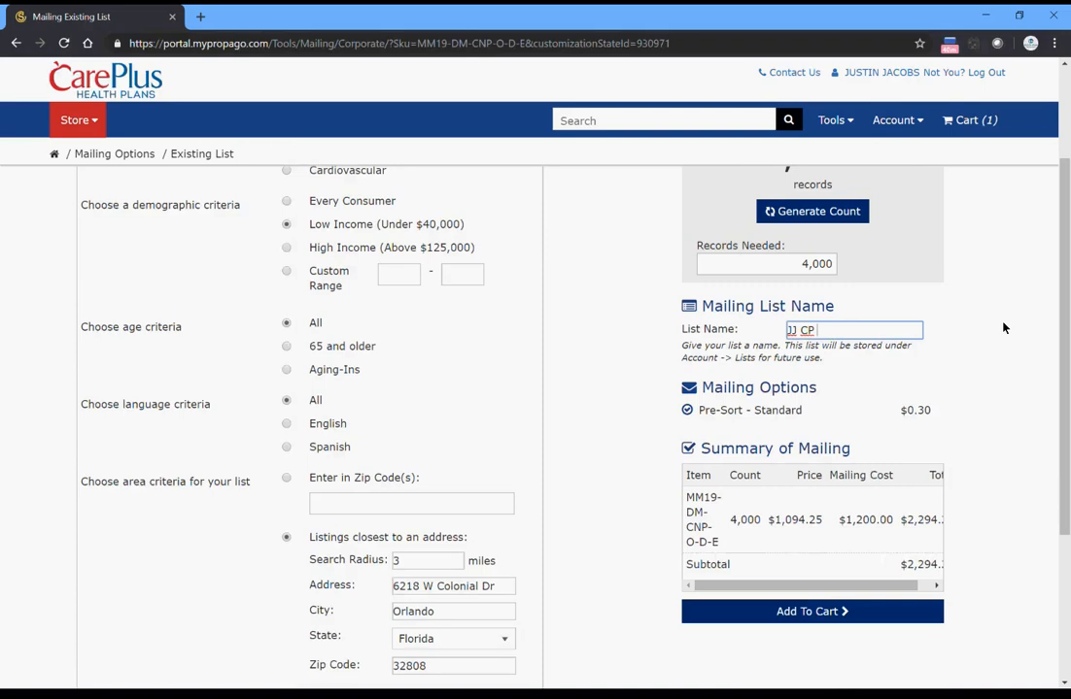
{"action": "type", "text": " 052319"}
{"action": "left_click", "coordinate": [1010, 328]}
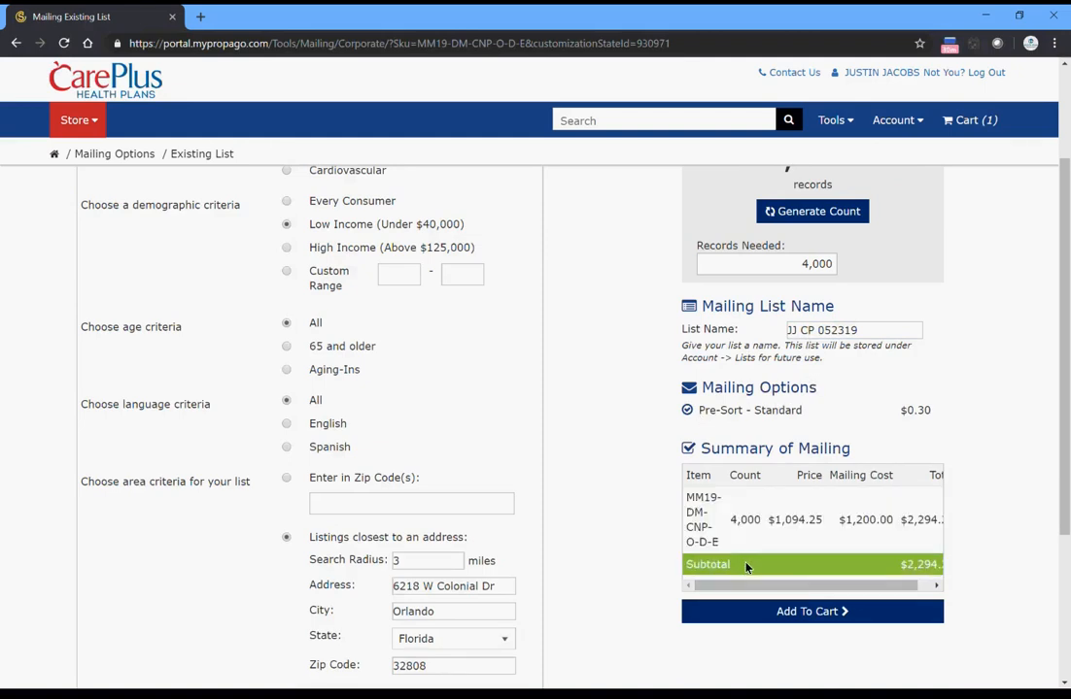
{"action": "left_click_drag", "start_coordinate": [750, 586], "coordinate": [784, 590]}
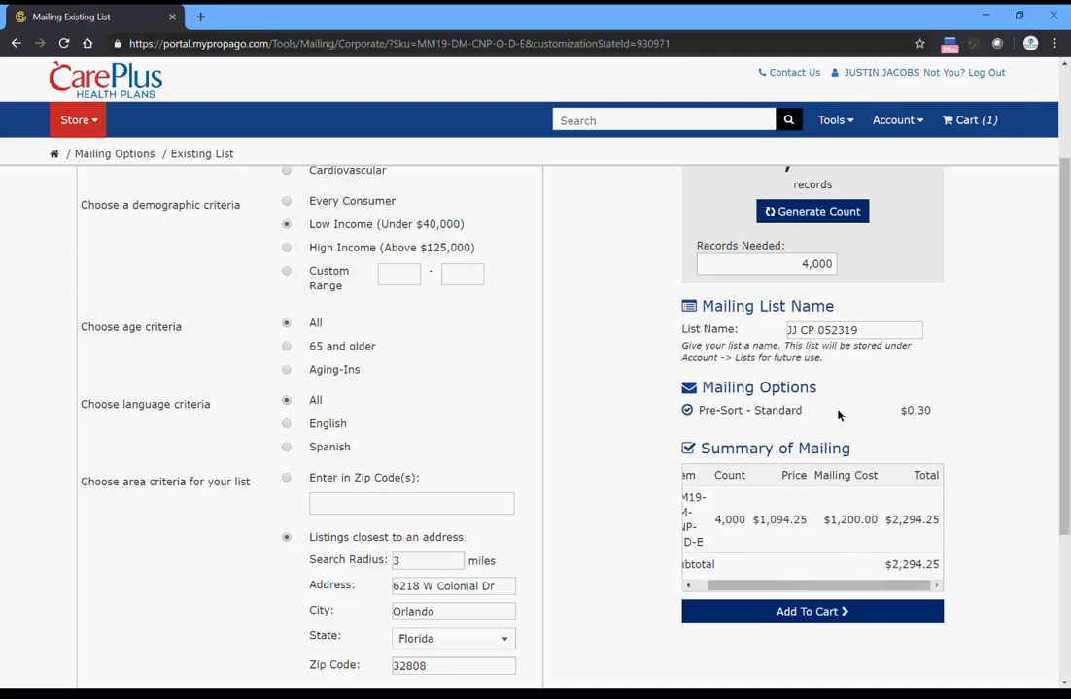
{"action": "left_click_drag", "start_coordinate": [934, 413], "coordinate": [902, 414]}
- Reduce the records needed to 1,000, regenerate the count and check the total in the mailing summary
{"action": "left_click", "coordinate": [805, 269]}
{"action": "left_click", "coordinate": [807, 266]}
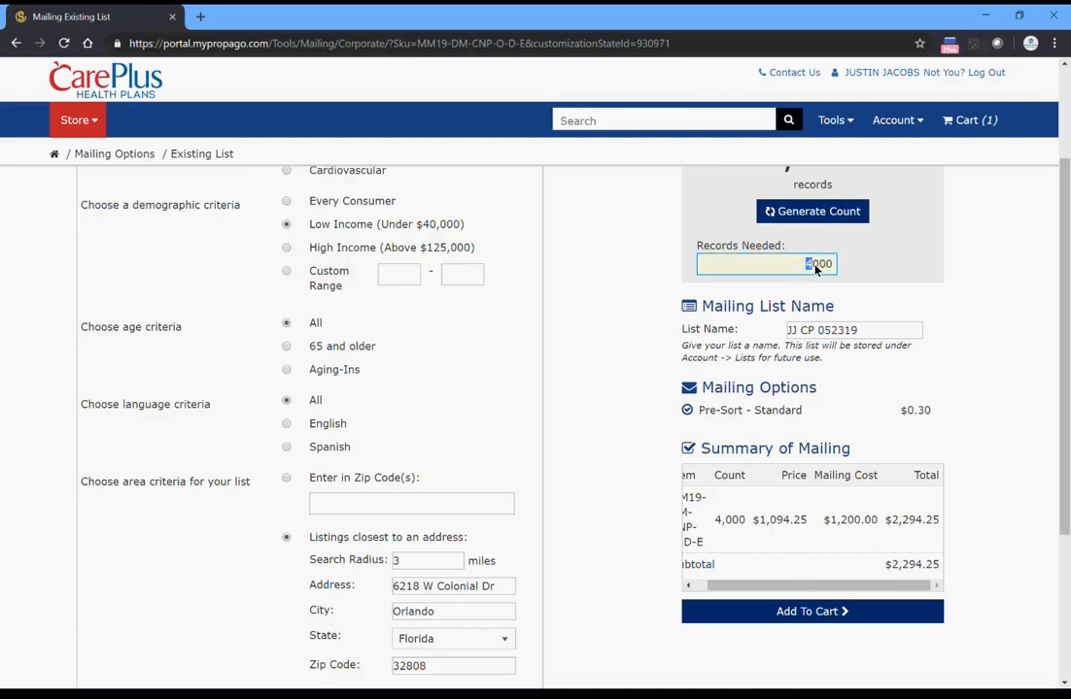
{"action": "type", "text": "1"}
{"action": "left_click", "coordinate": [851, 214]}
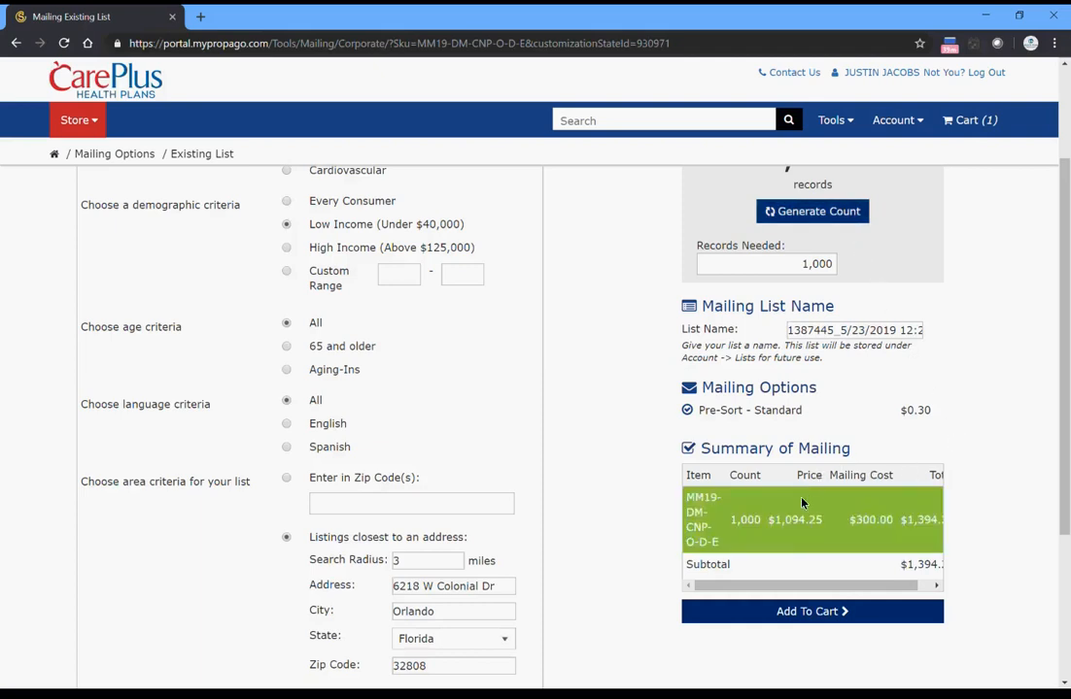
{"action": "left_click_drag", "start_coordinate": [794, 586], "coordinate": [813, 590]}
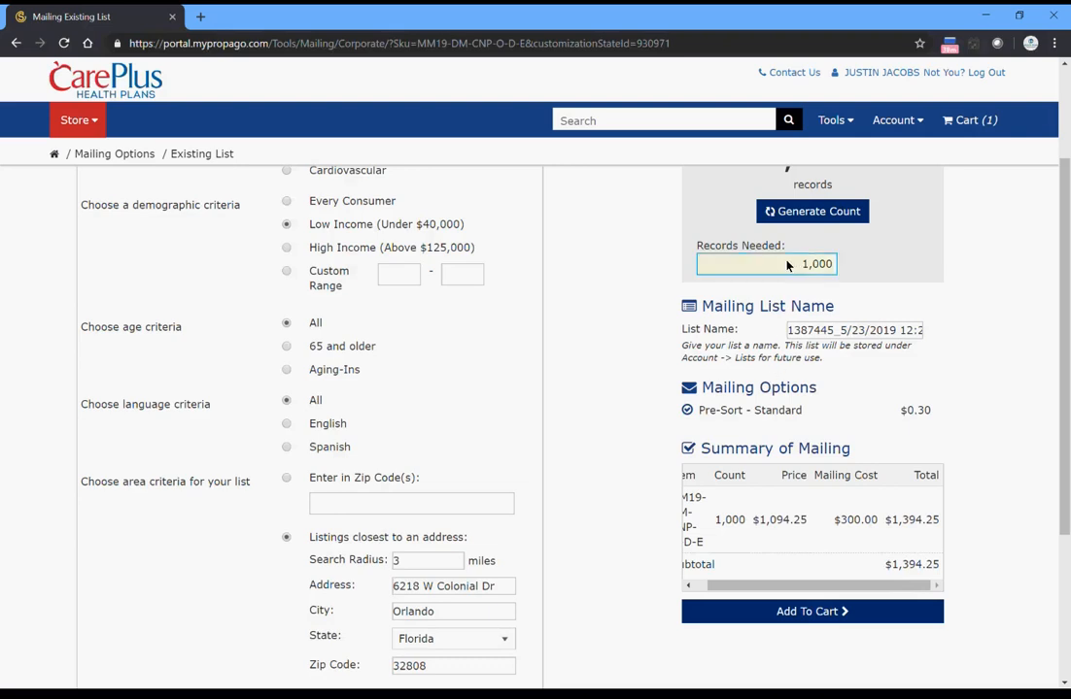
- Add the personalized mailer with its mailing list to the cart and proceed to checkout
{"action": "scroll", "coordinate": [1010, 567], "scroll_direction": "down", "scroll_amount": 3}
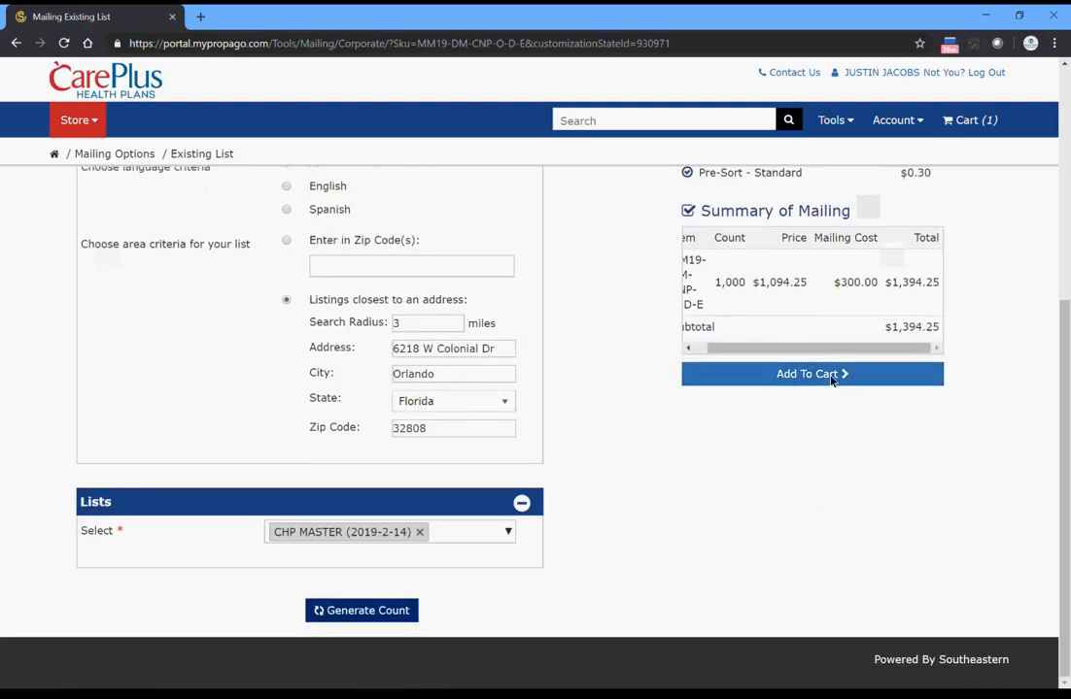
{"action": "left_click", "coordinate": [833, 381]}
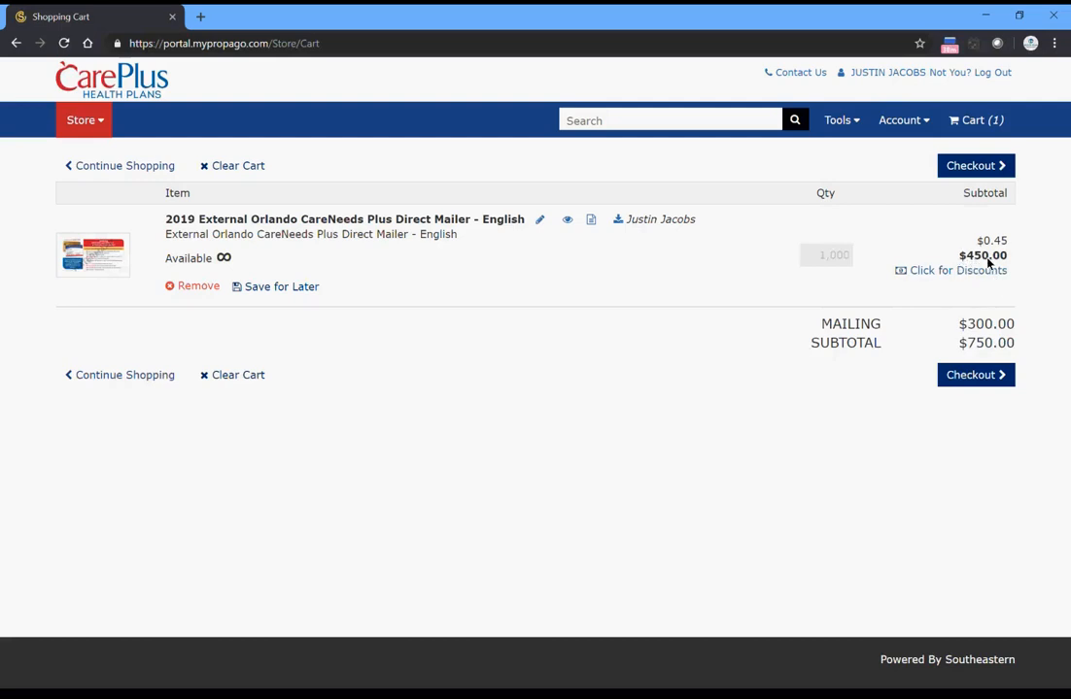
{"action": "left_click", "coordinate": [975, 379]}
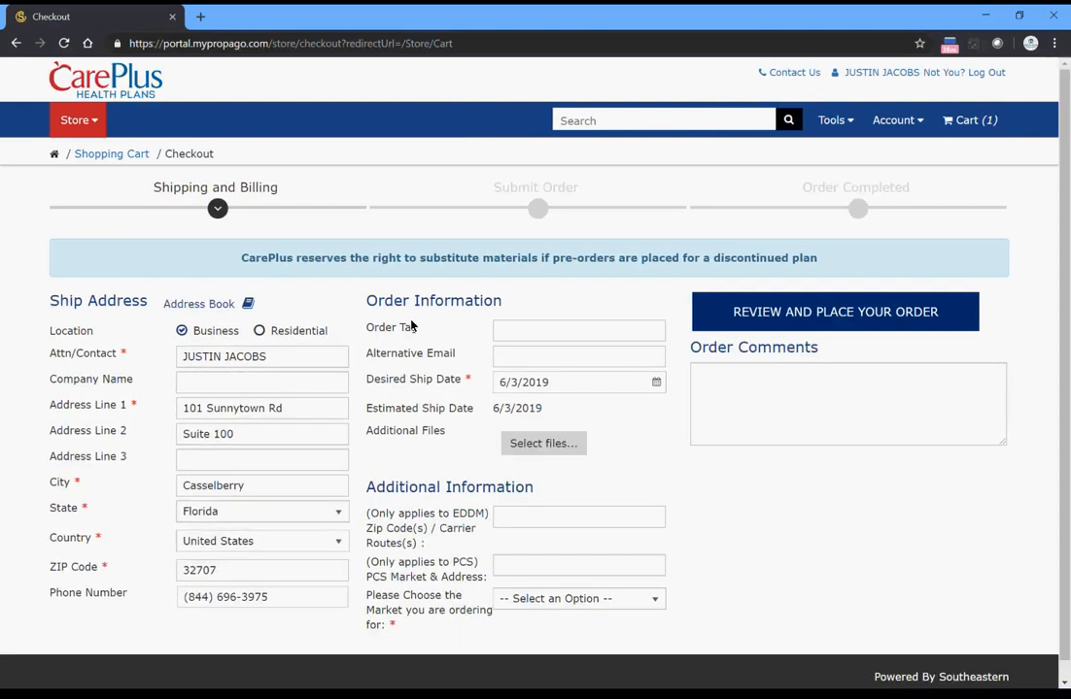
- Choose Orlando as the market being ordered for, then review and place the order
{"action": "scroll", "coordinate": [359, 348], "scroll_direction": "down", "scroll_amount": 1}
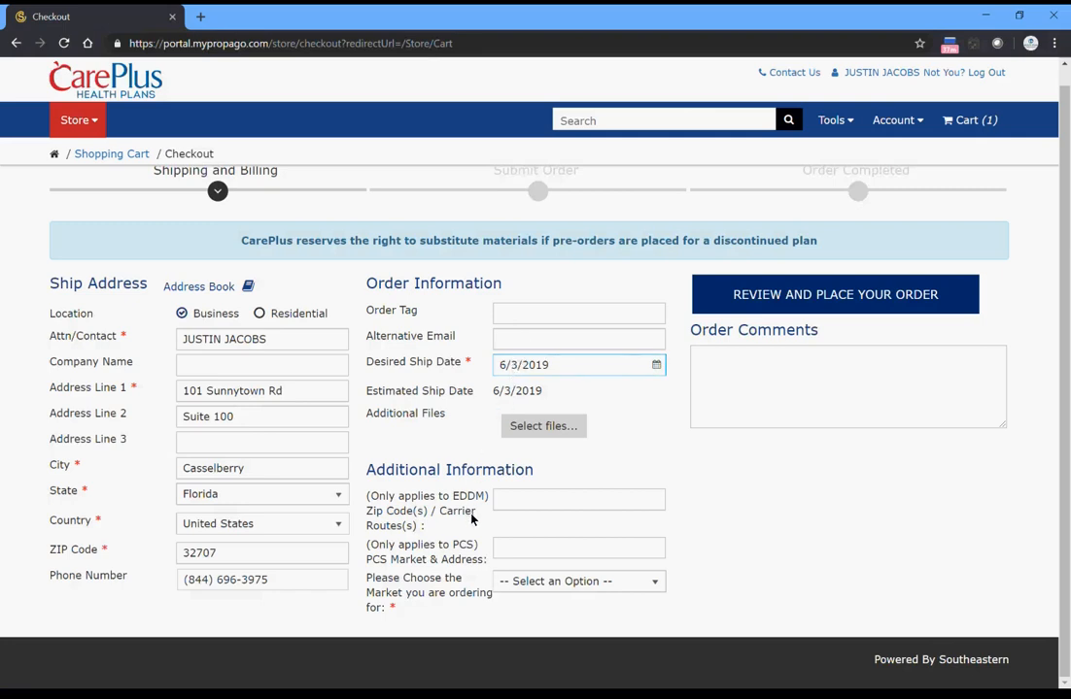
{"action": "left_click", "coordinate": [622, 583]}
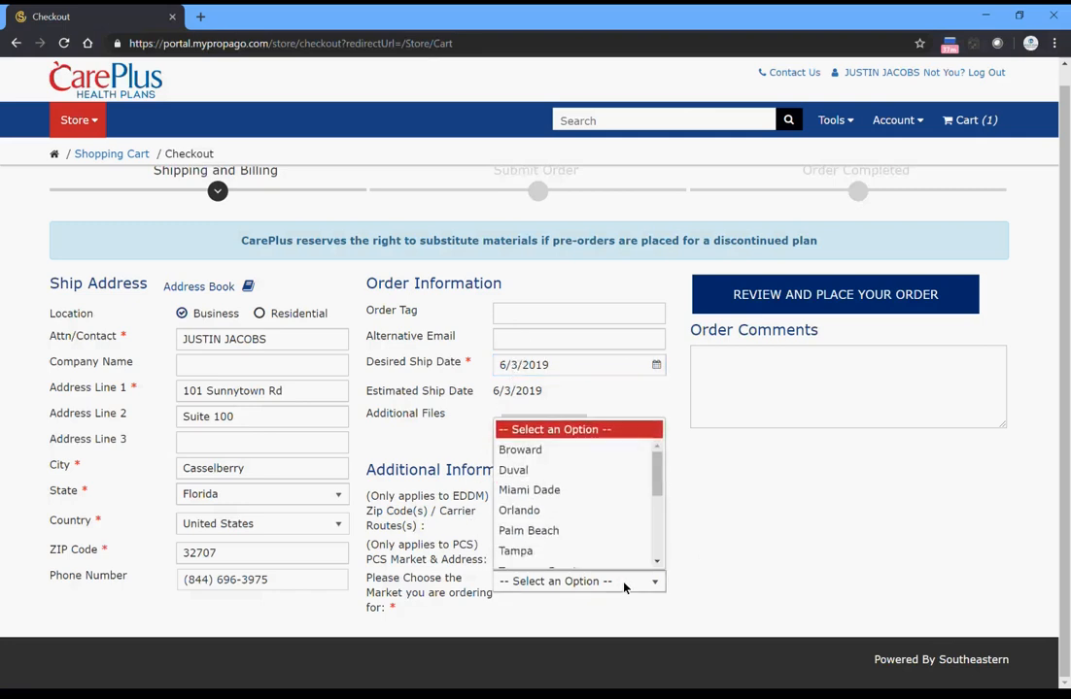
{"action": "left_click", "coordinate": [556, 511]}
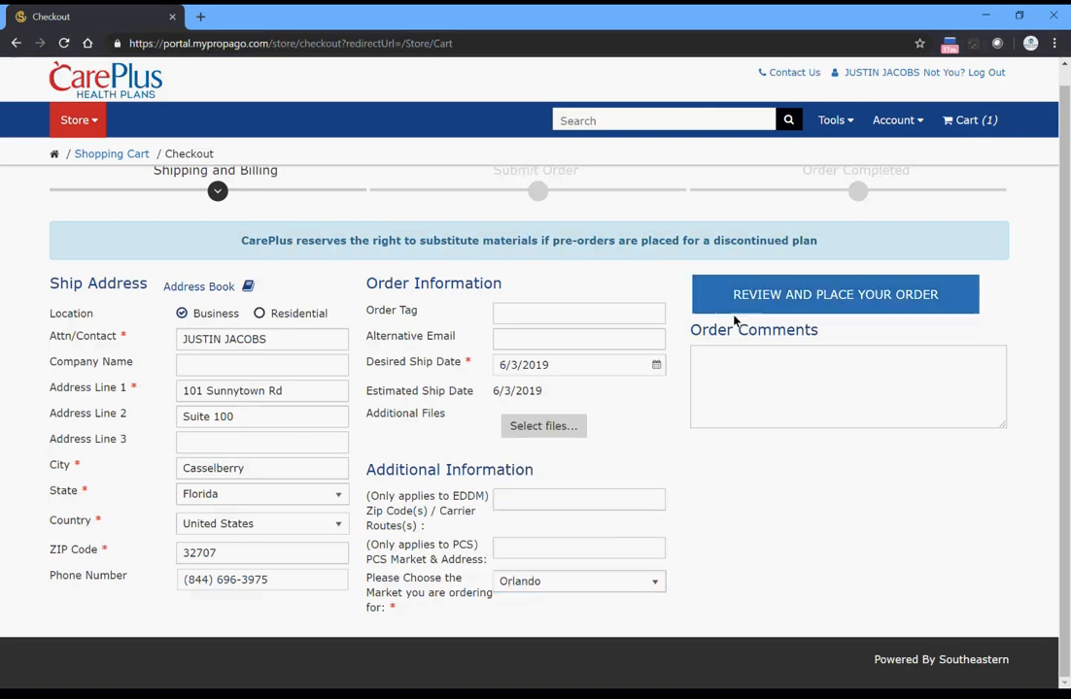
{"action": "left_click", "coordinate": [805, 299]}
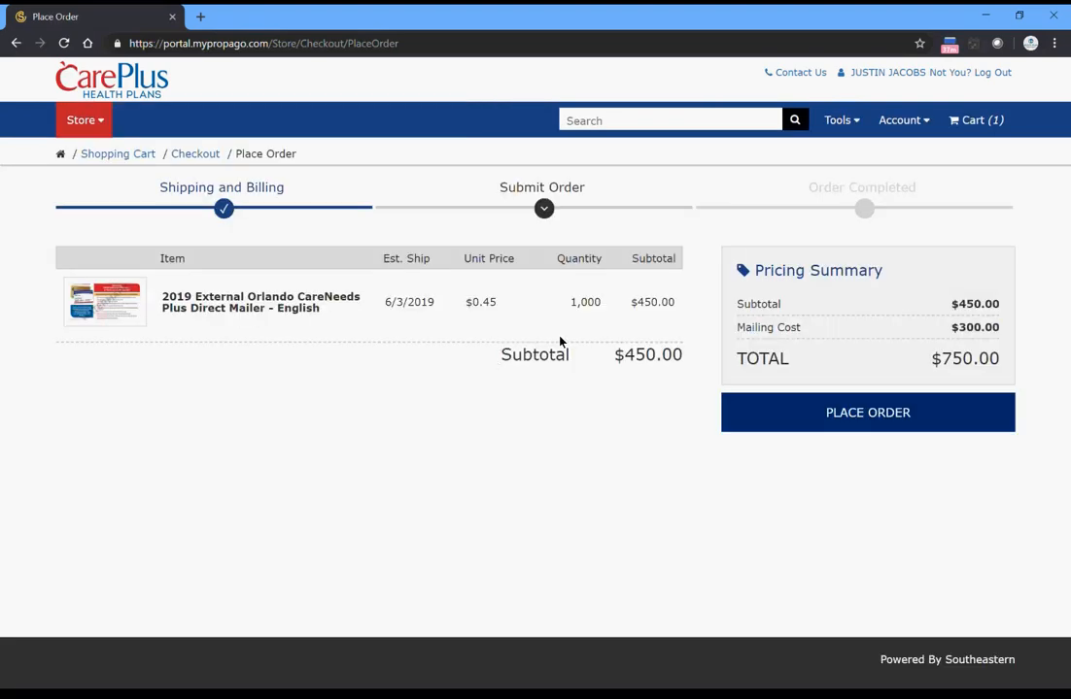
{"action": "left_click", "coordinate": [871, 415]}
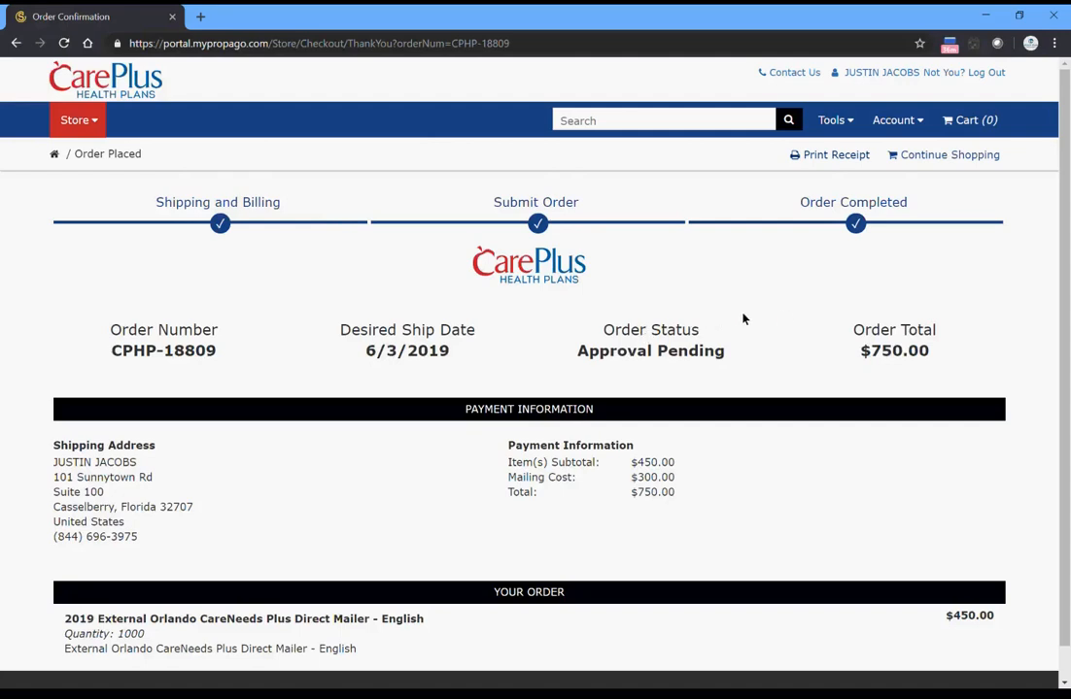
- Review the order confirmation's ship date, order status, shipping address, payment information and ordered item
{"action": "scroll", "coordinate": [785, 315], "scroll_direction": "down", "scroll_amount": 1}
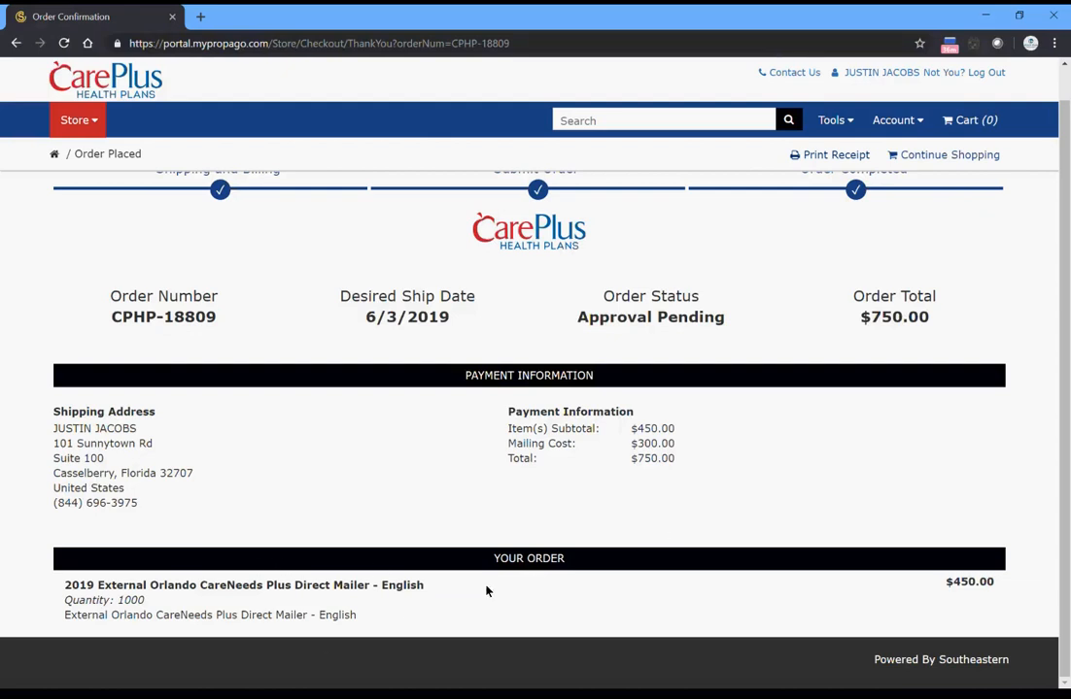
{"action": "scroll", "coordinate": [544, 583], "scroll_direction": "up", "scroll_amount": 1}
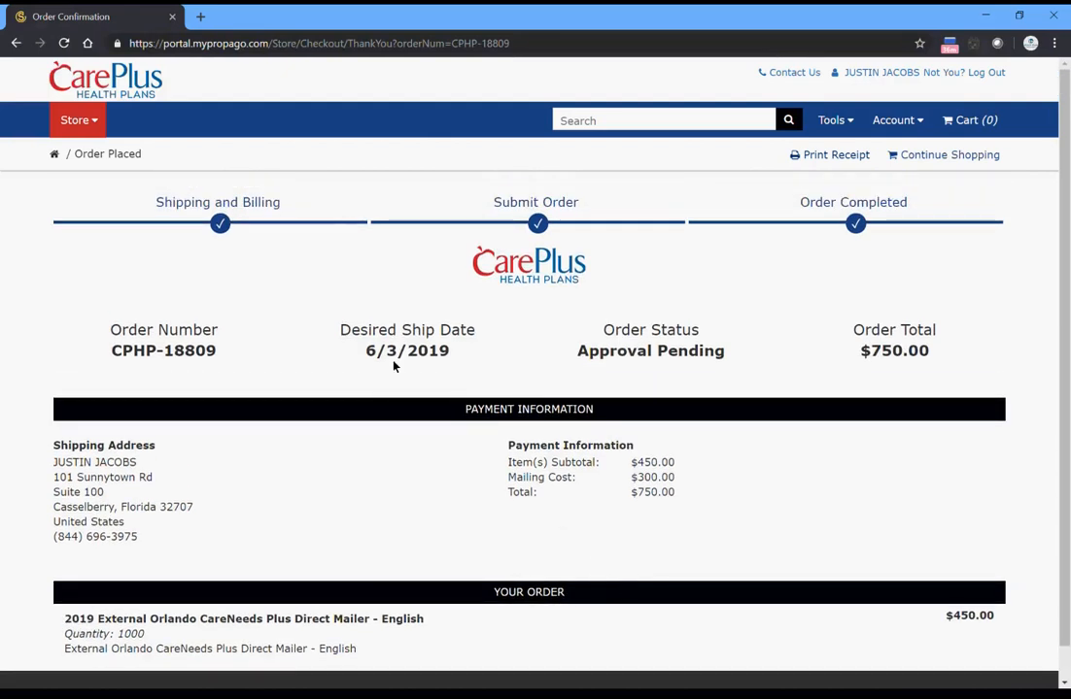
{"action": "scroll", "coordinate": [629, 378], "scroll_direction": "down", "scroll_amount": 1}
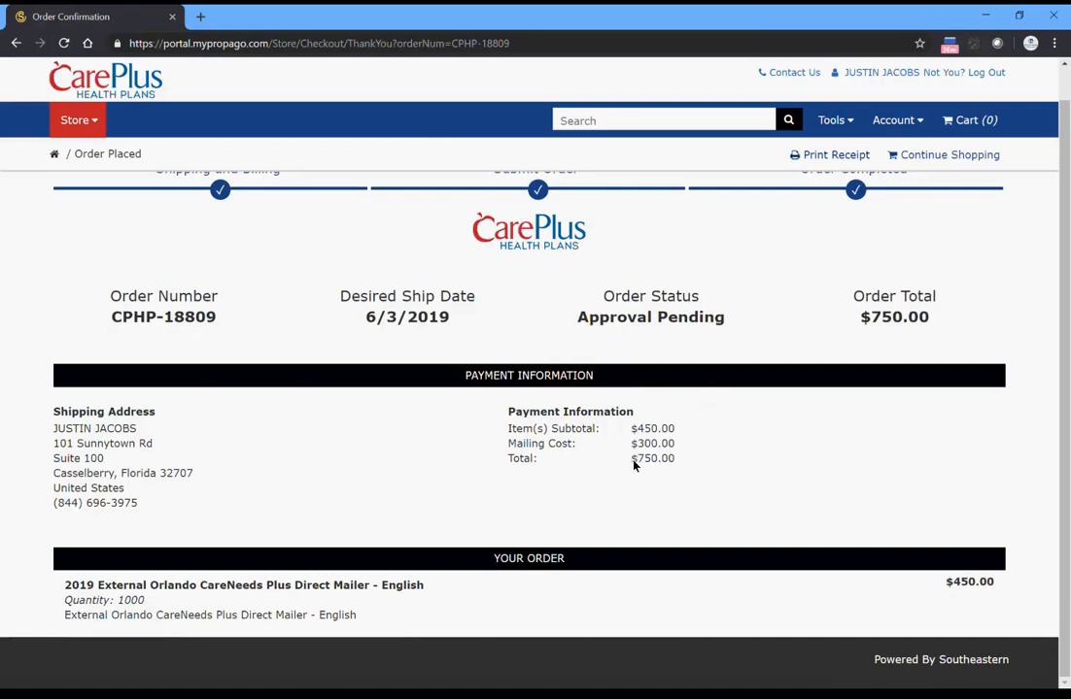
{"action": "left_click_drag", "start_coordinate": [634, 466], "coordinate": [549, 394]}
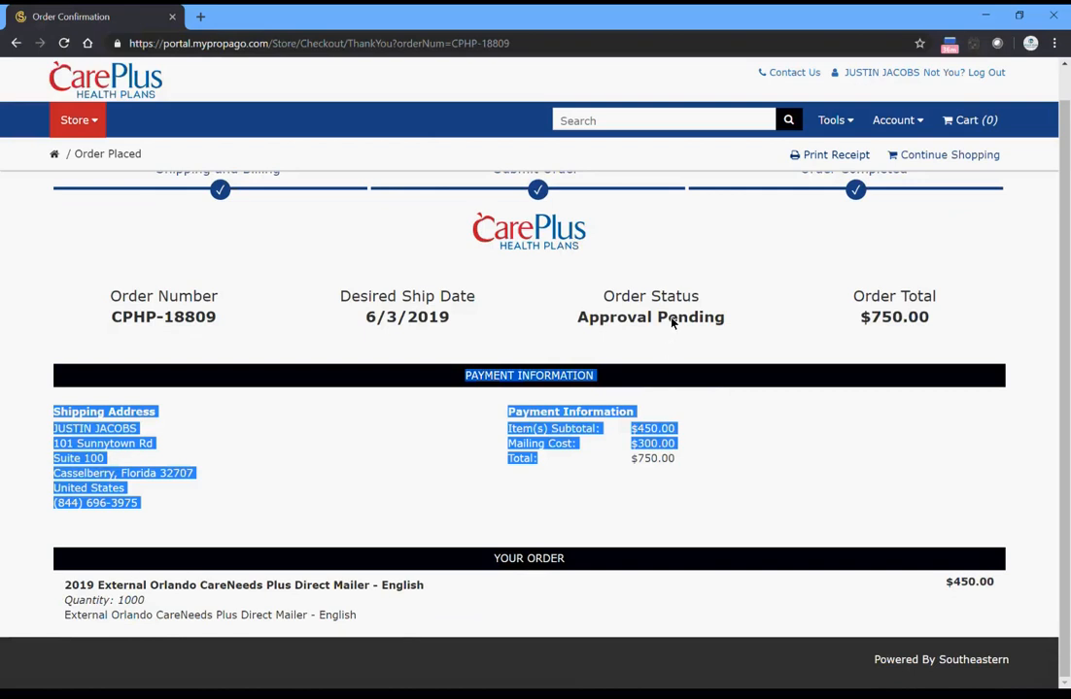
{"action": "scroll", "coordinate": [821, 389], "scroll_direction": "up", "scroll_amount": 1}
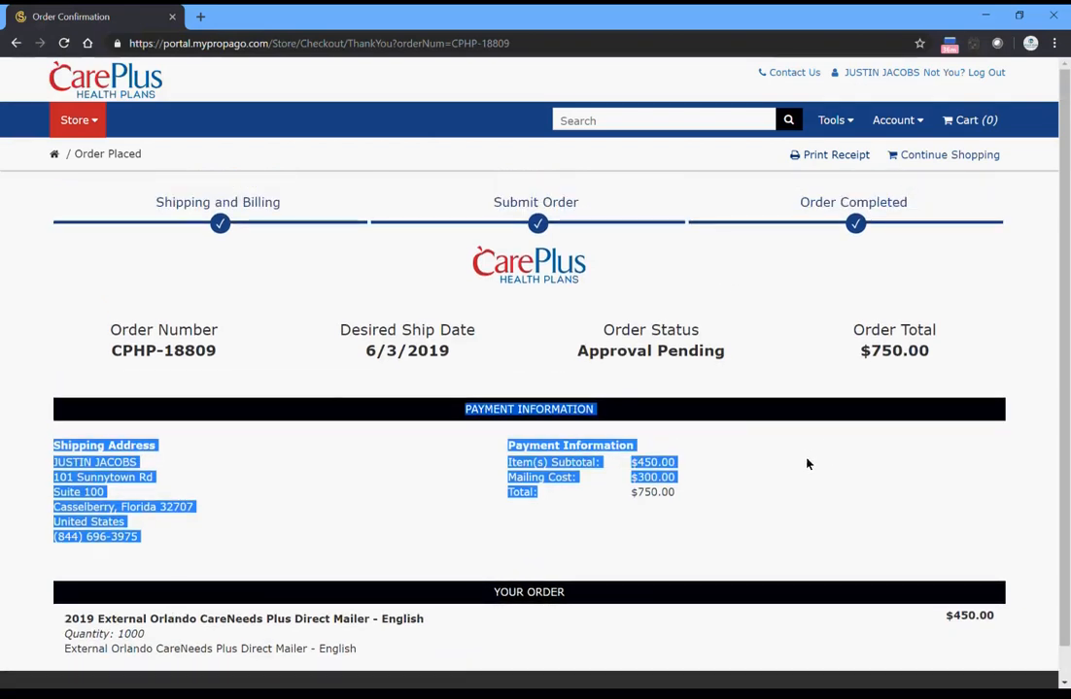
- Preview the printable order receipt and leave the print preview without printing
{"action": "left_click", "coordinate": [841, 155]}
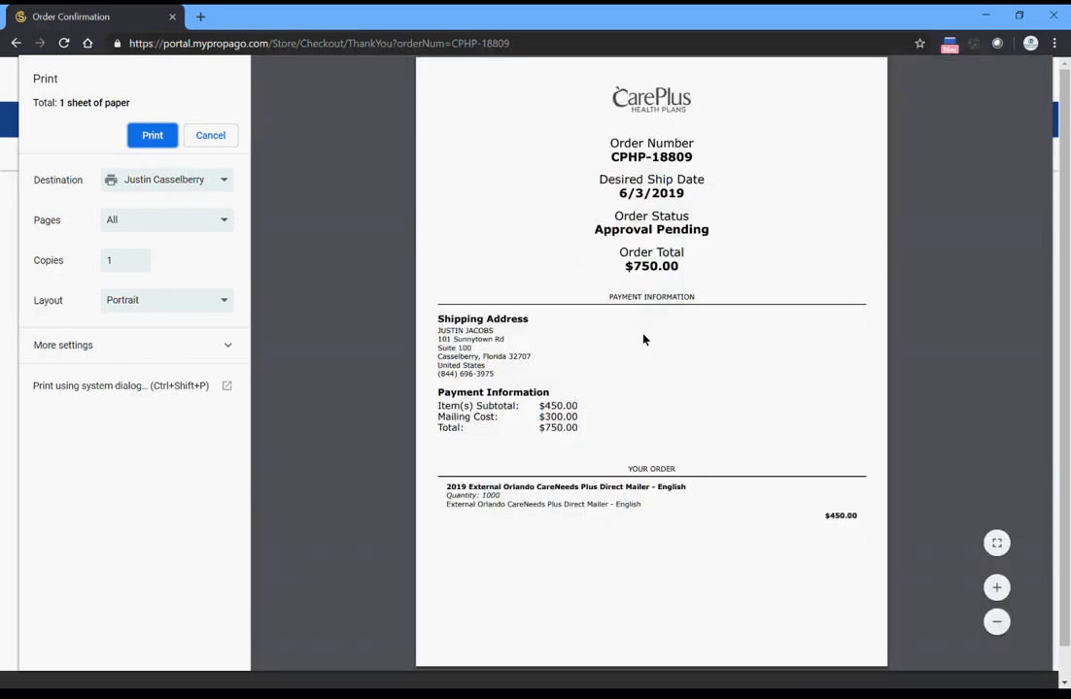
{"action": "left_click", "coordinate": [218, 137]}
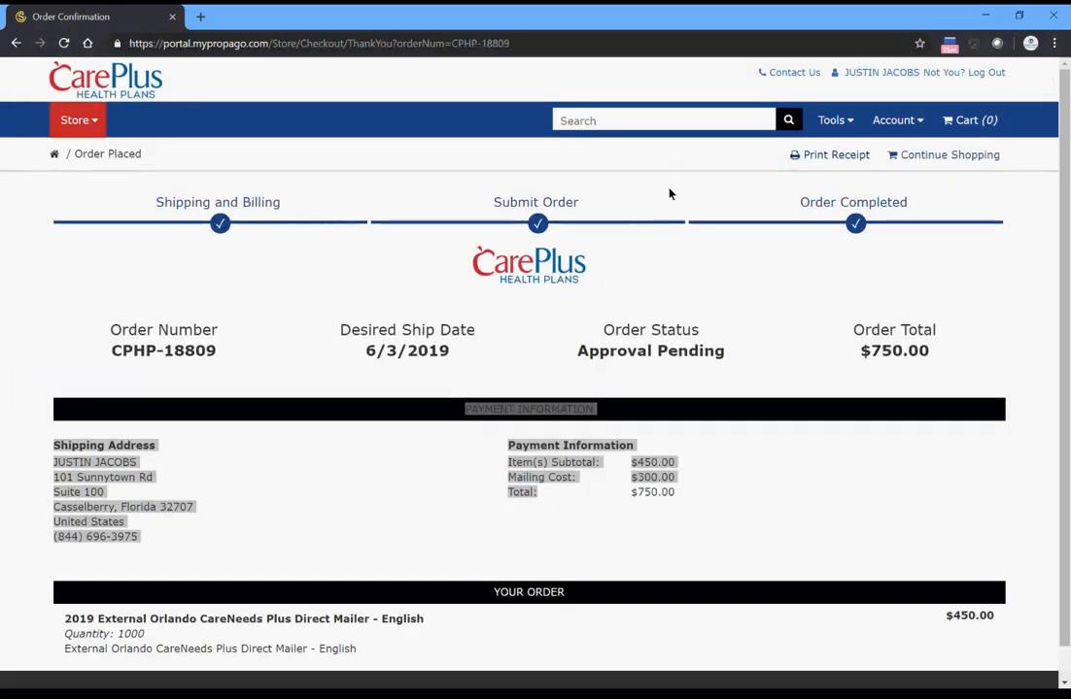
{"action": "left_click", "coordinate": [620, 337]}
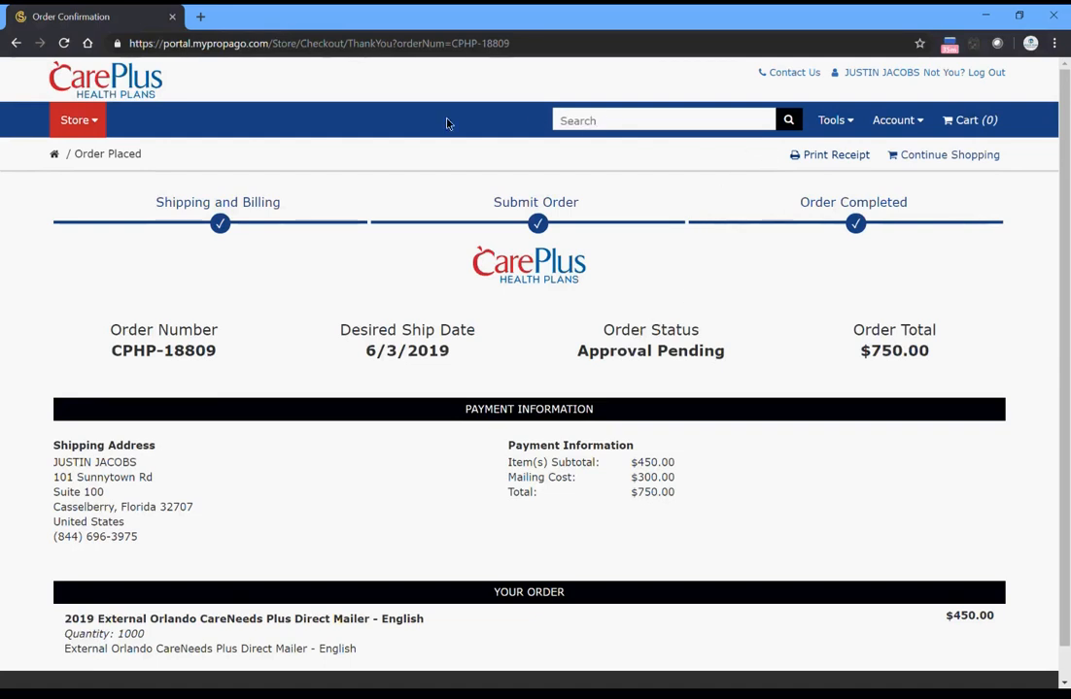
- Return to the store's home page and browse 2019 Marketing Materials, 2019 External Agent Materials to the External Agent 2019 Orlando category
{"action": "left_click", "coordinate": [124, 87]}
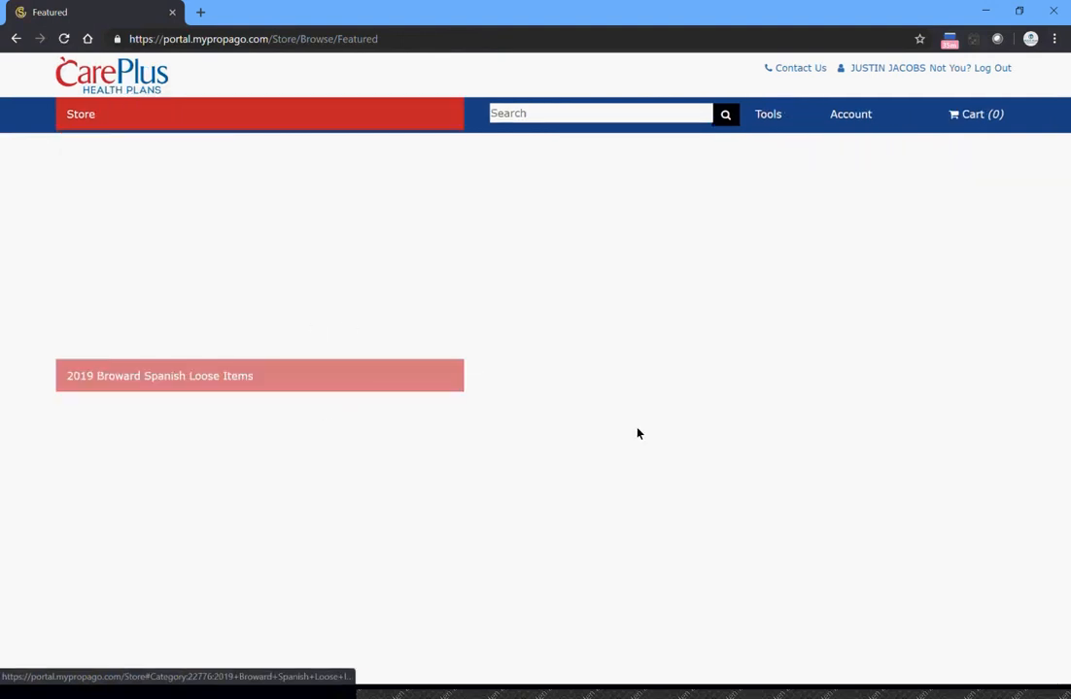
{"action": "left_click", "coordinate": [78, 124]}
{"action": "mouse_move", "coordinate": [94, 153]}
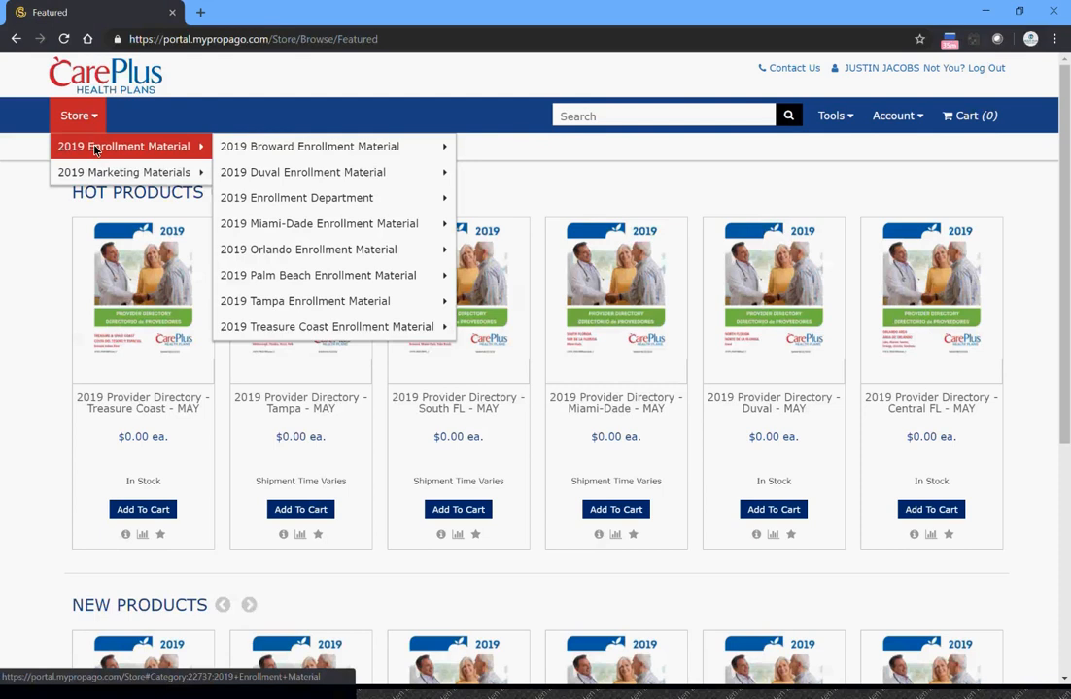
{"action": "mouse_move", "coordinate": [104, 174]}
{"action": "mouse_move", "coordinate": [274, 176]}
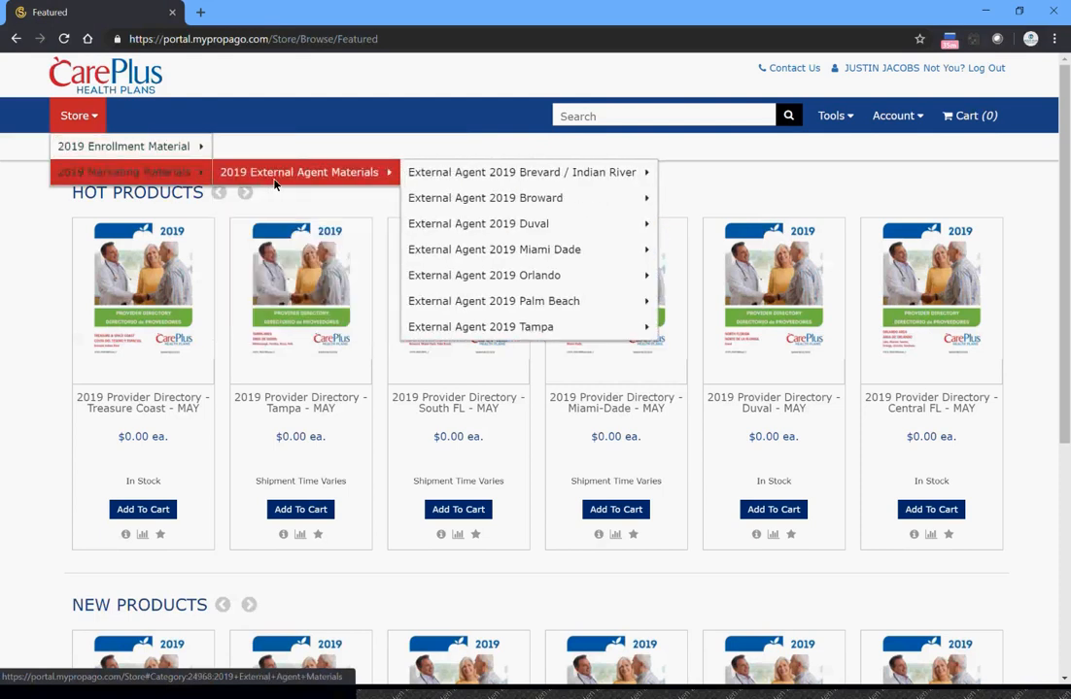
{"action": "mouse_move", "coordinate": [489, 281]}
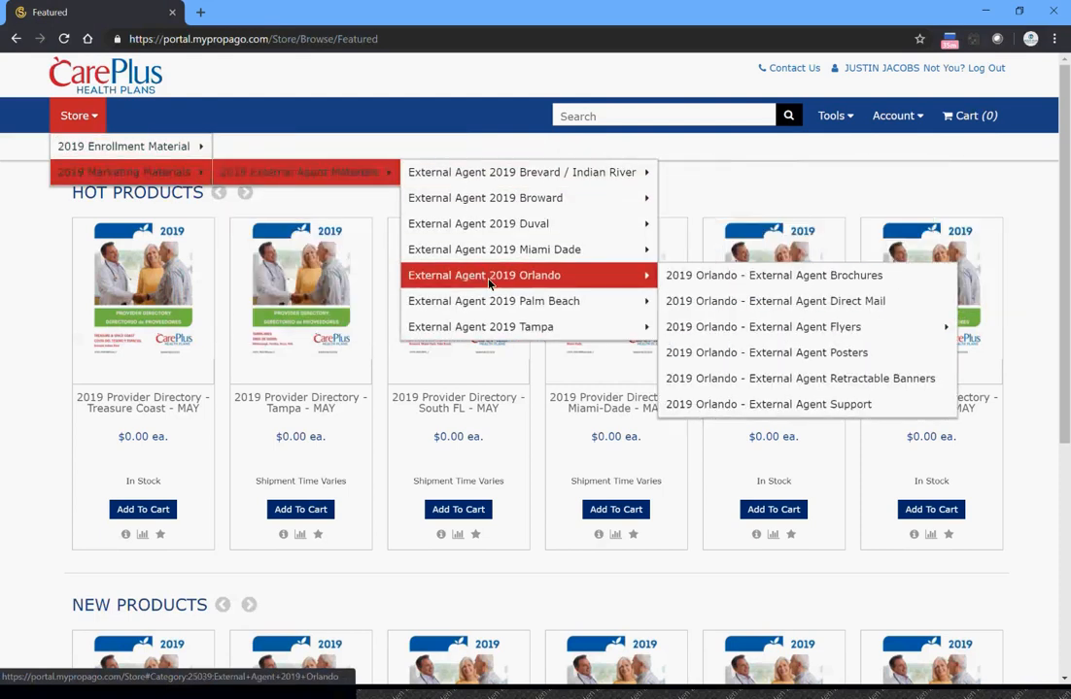